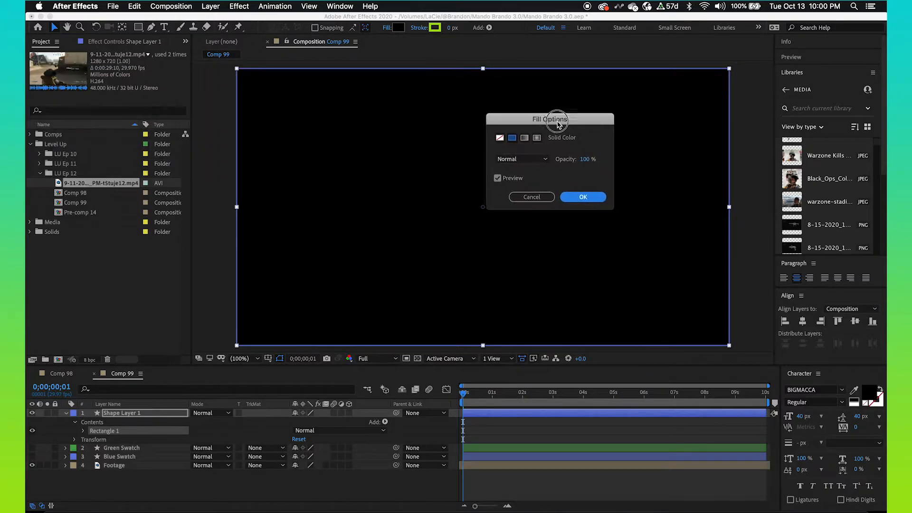
Step: Make the full-frame rectangle's fill transparent and set its stroke width to 20 px
left_click_drag(488, 170, 504, 252)
left_click(496, 209)
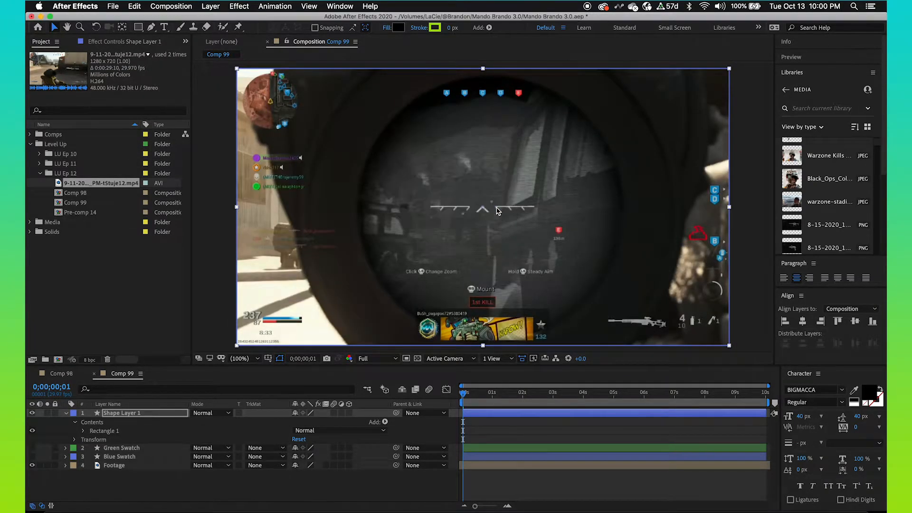
left_click(451, 28)
type("10")
key("BackSpace")
key("BackSpace")
type("20")
key("Return")
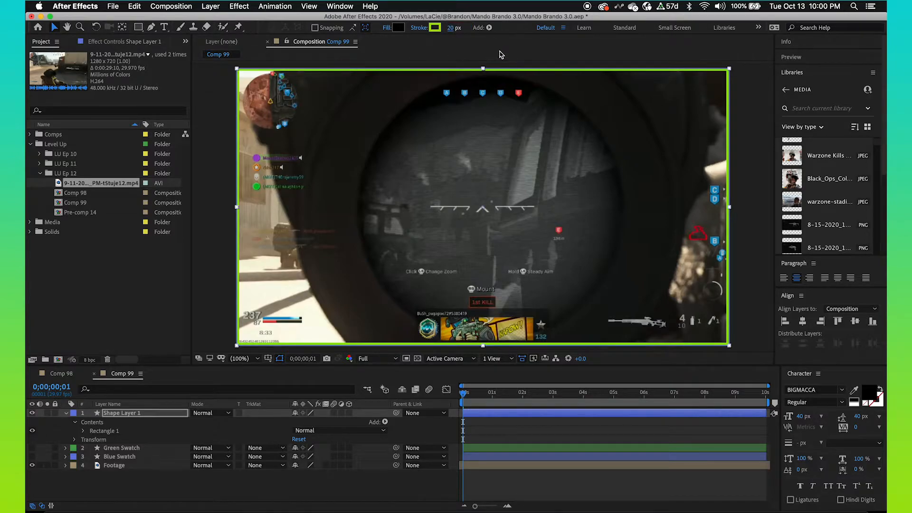
Step: Collapse the green border's shape layer and duplicate it
left_click(66, 413)
left_click(120, 457)
left_click(122, 415)
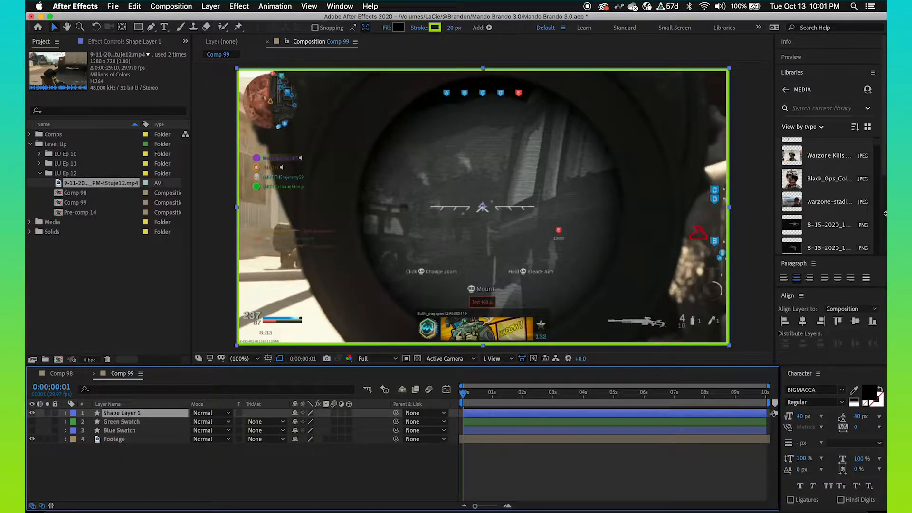
key("super+d")
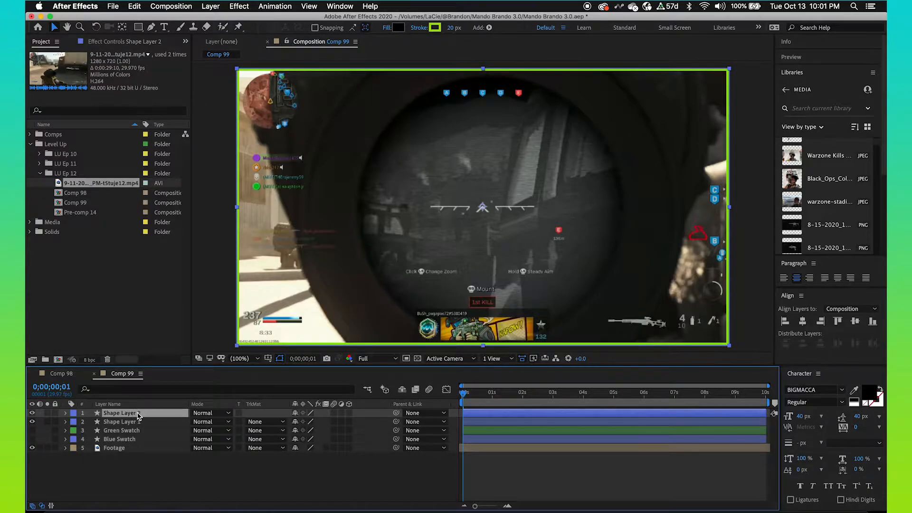
Step: Recolour the duplicate border's stroke to 00CEE2 by sampling the Blue Swatch, showing that swatch layer only while sampling
left_click(436, 28)
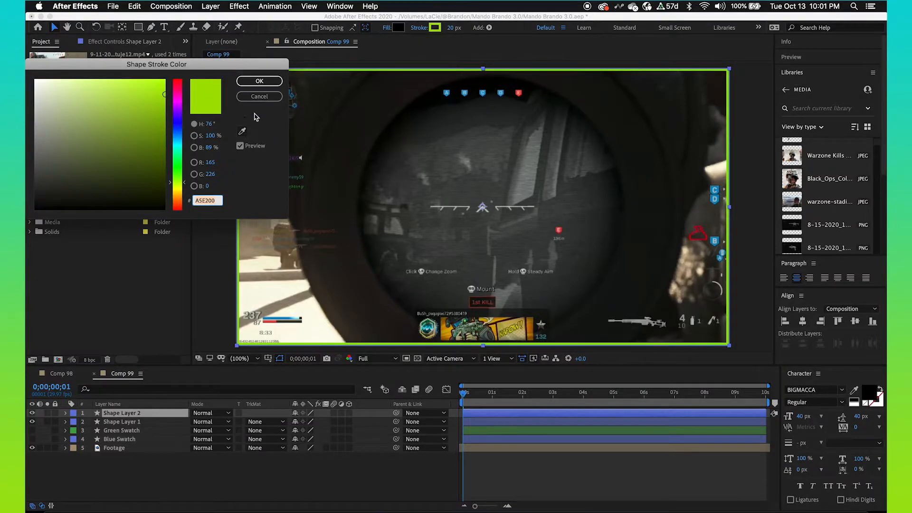
left_click(259, 97)
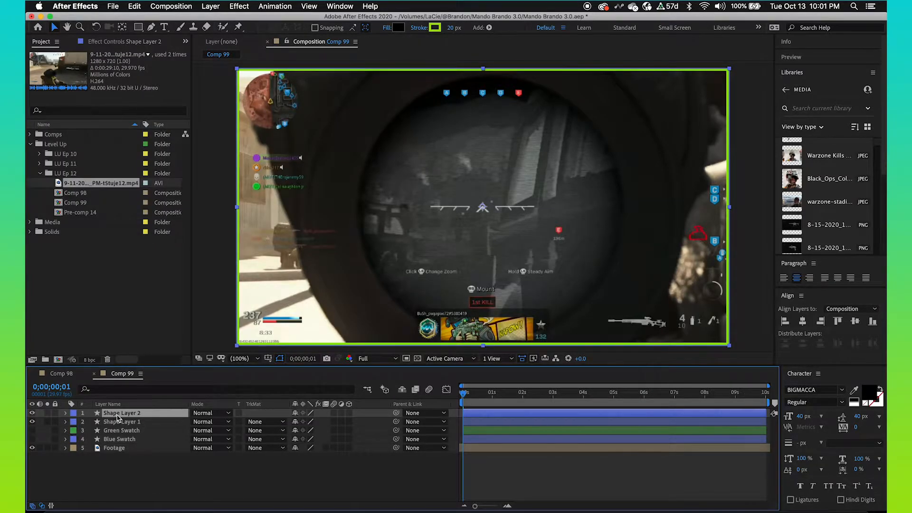
left_click(116, 438)
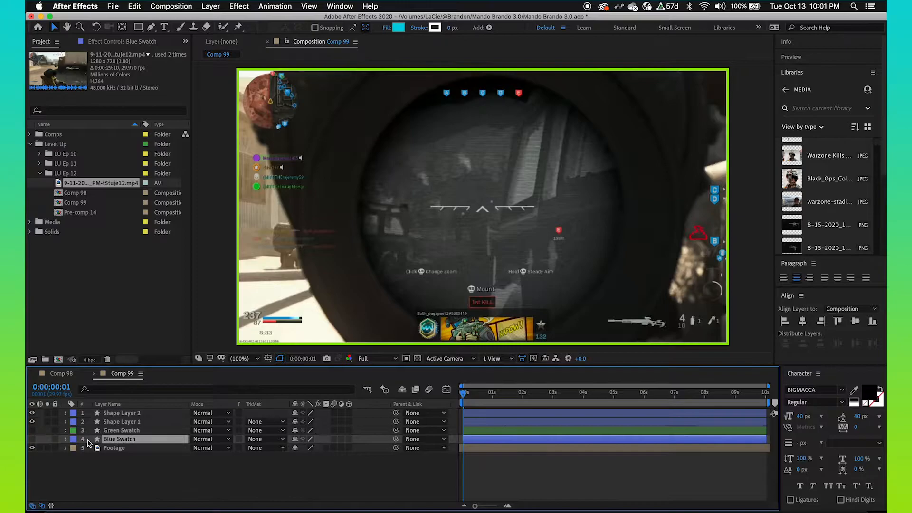
left_click(33, 440)
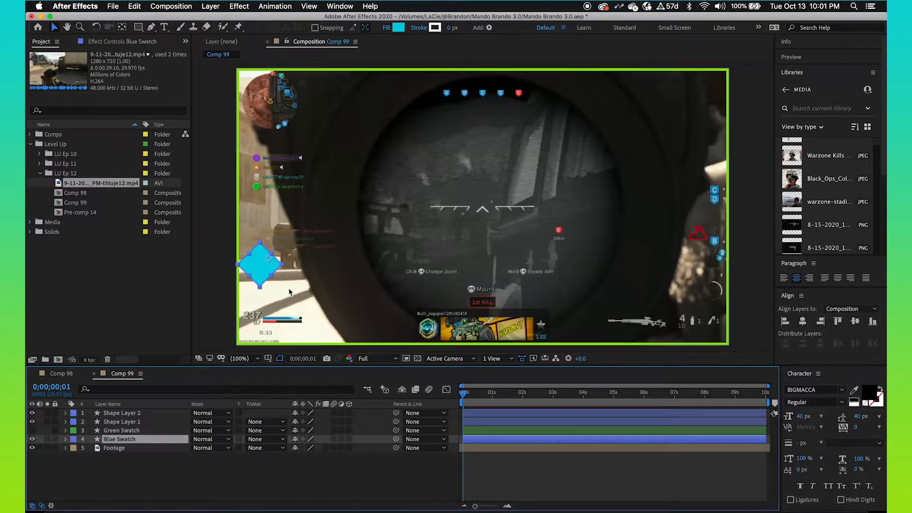
left_click(114, 413)
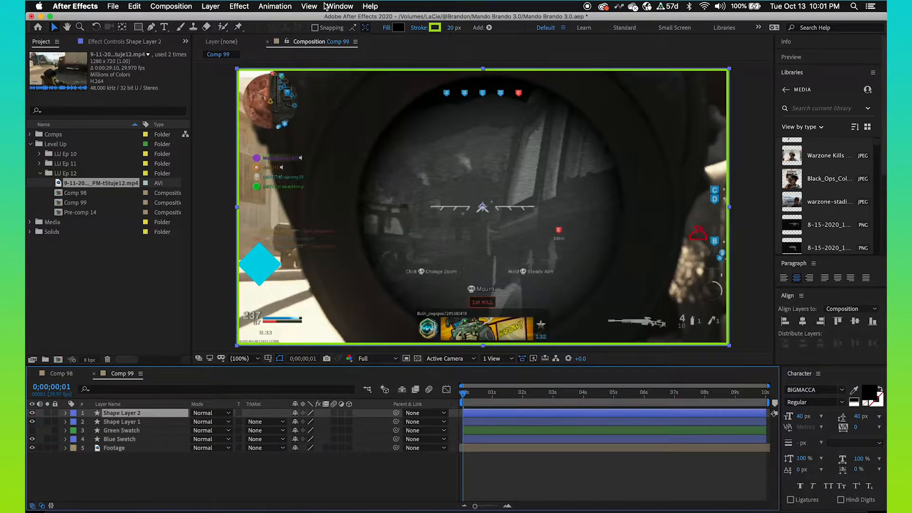
left_click(436, 27)
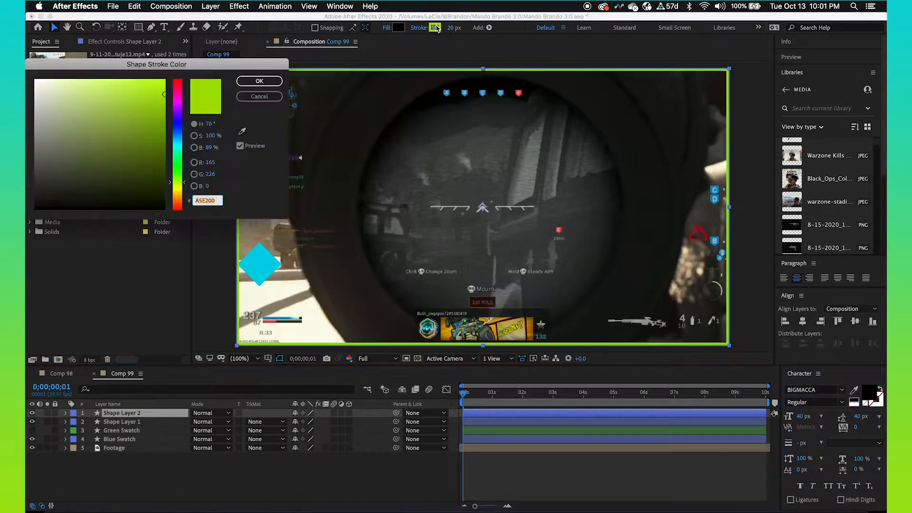
left_click(243, 132)
left_click(264, 262)
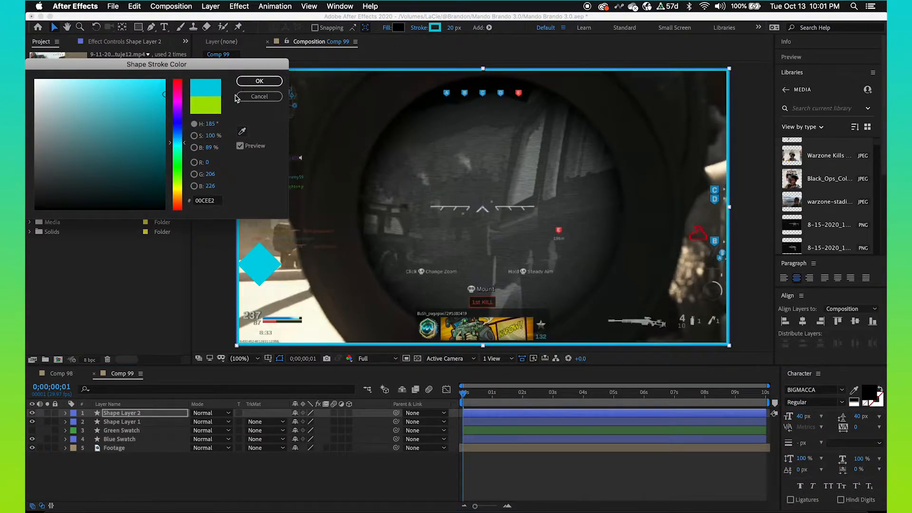
left_click(260, 81)
left_click(31, 439)
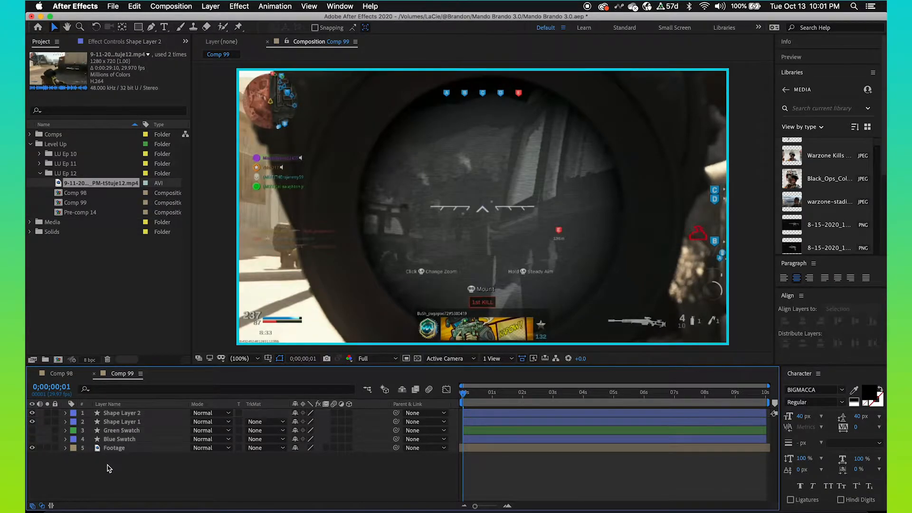
Step: Apply the Linear Wipe transition effect to the blue border layer, Shape Layer 2
left_click(124, 414)
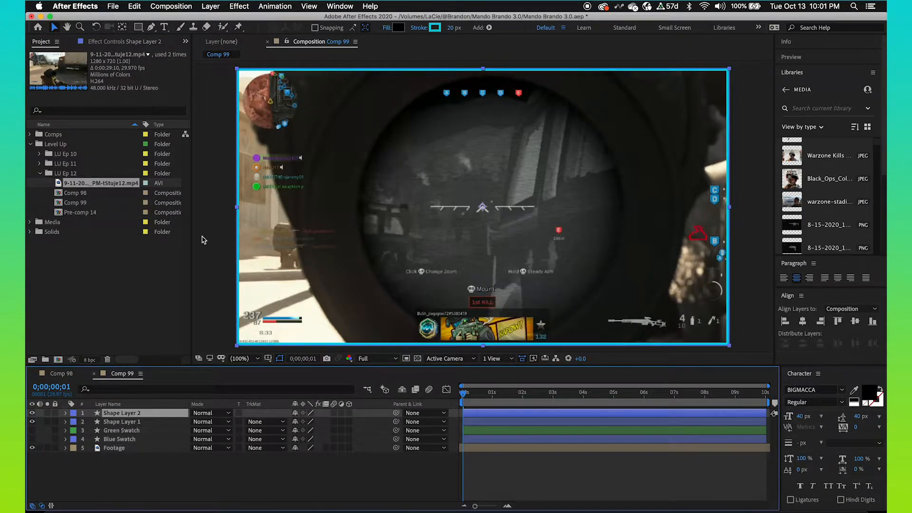
left_click(239, 6)
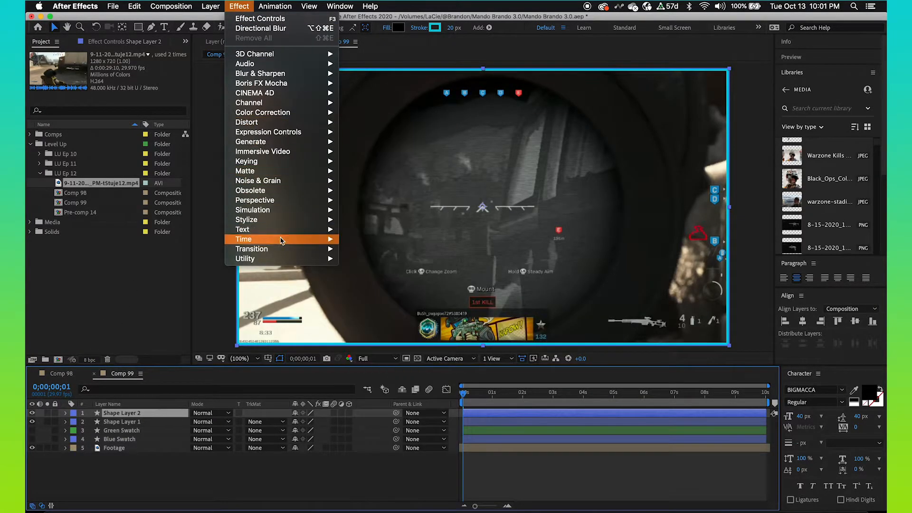
mouse_move(280, 251)
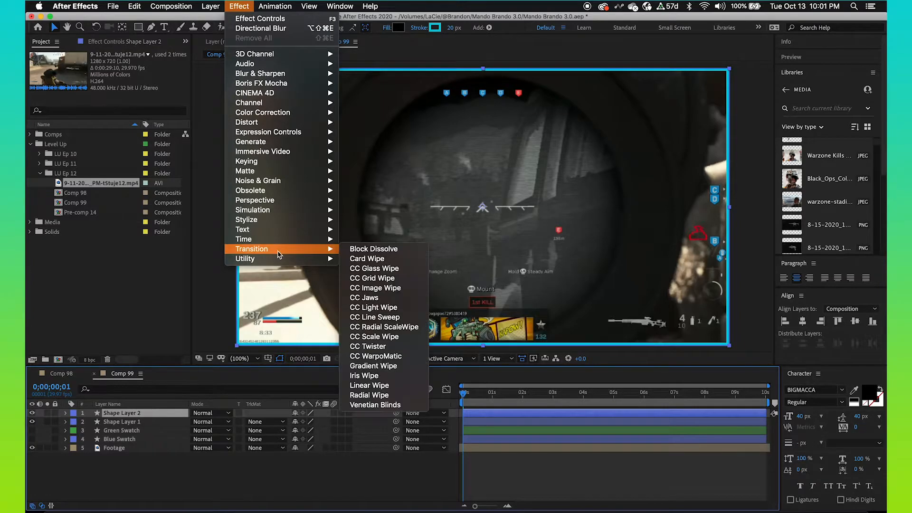
left_click(376, 387)
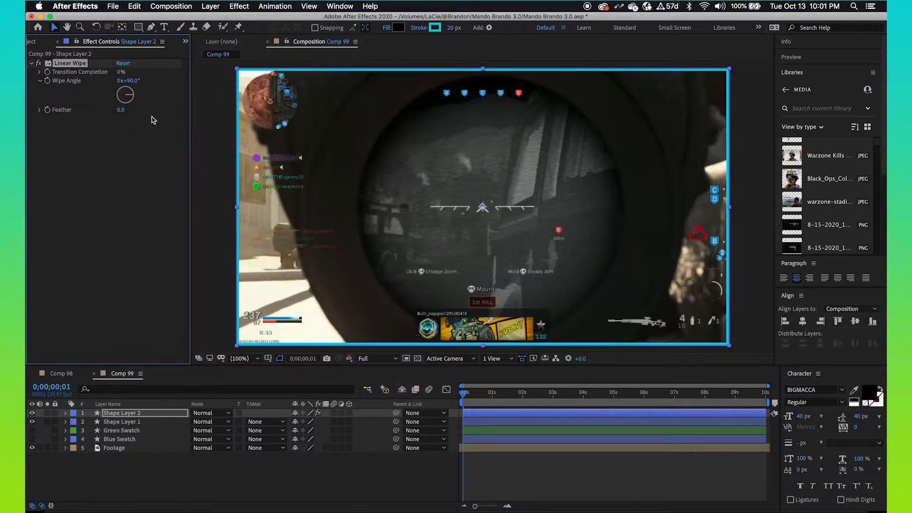
Step: Set the Linear Wipe's angle to 180°, its transition completion to 50% and its feather to 800
left_click(130, 81)
type("180")
key("Return")
left_click(119, 72)
type("50")
key("Return")
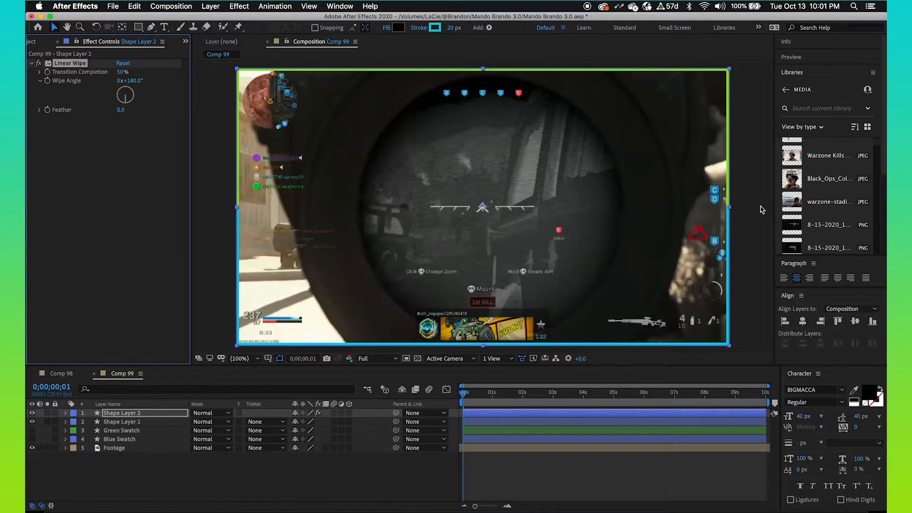
left_click(121, 111)
type("800")
key("Return")
Step: Check the gradient border with the Footage layer hidden, and show the footage again
left_click(184, 465)
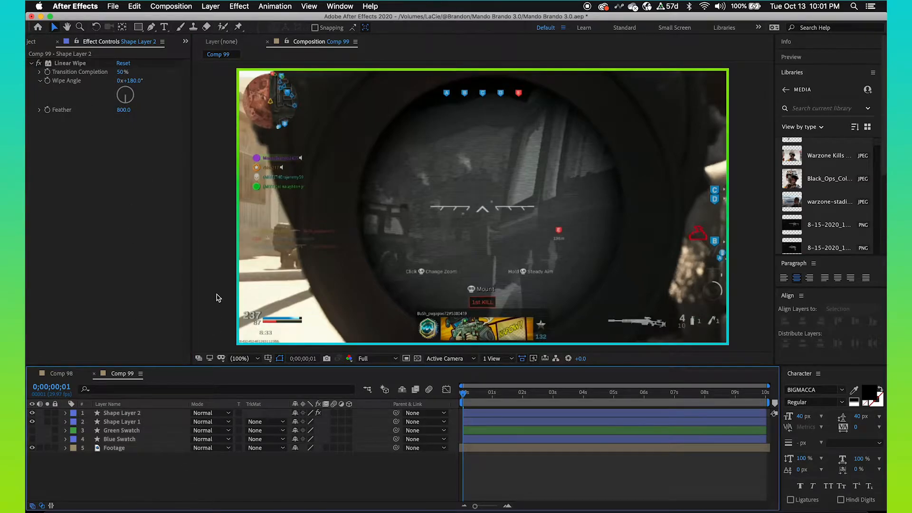
left_click(32, 448)
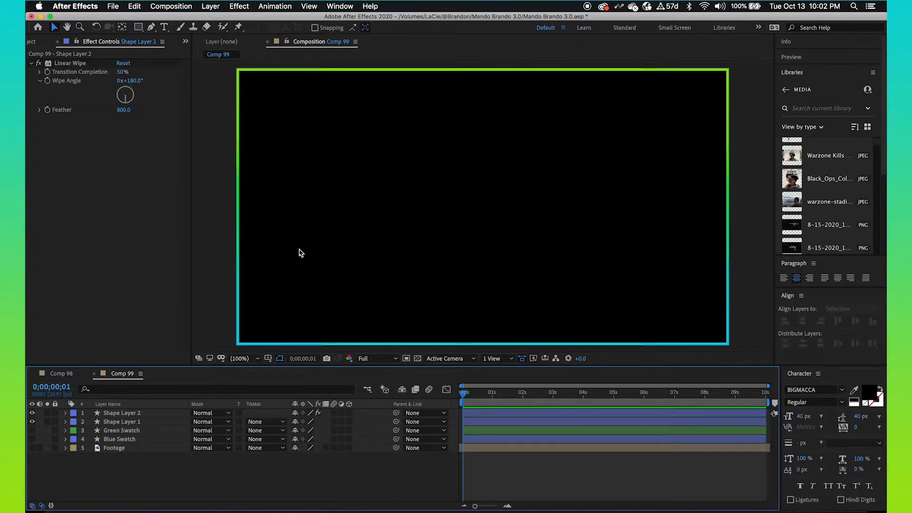
left_click(32, 449)
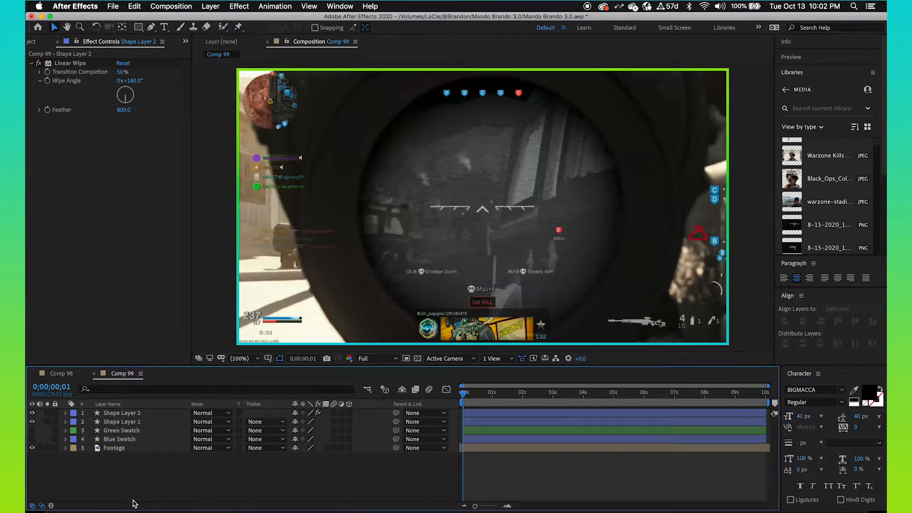
Step: Add a text layer reading "Mando Brando Gaming" over the footage
left_click(164, 27)
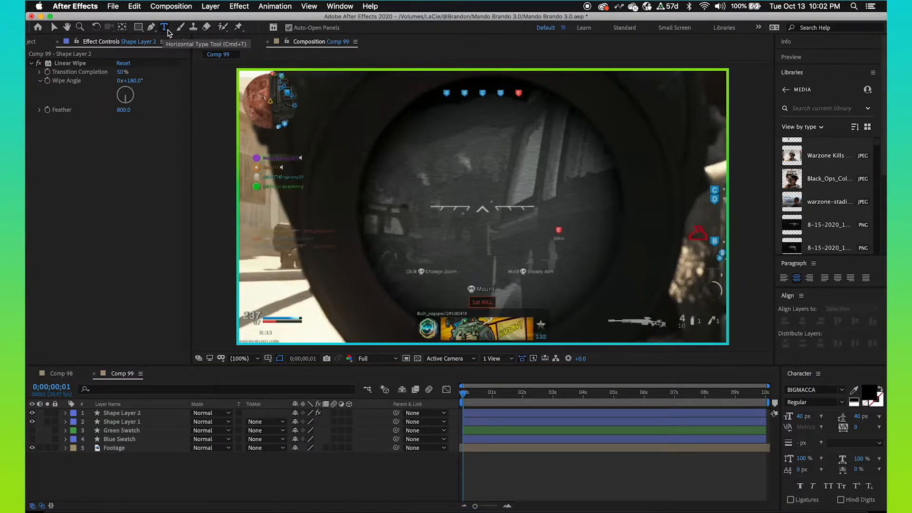
left_click(431, 247)
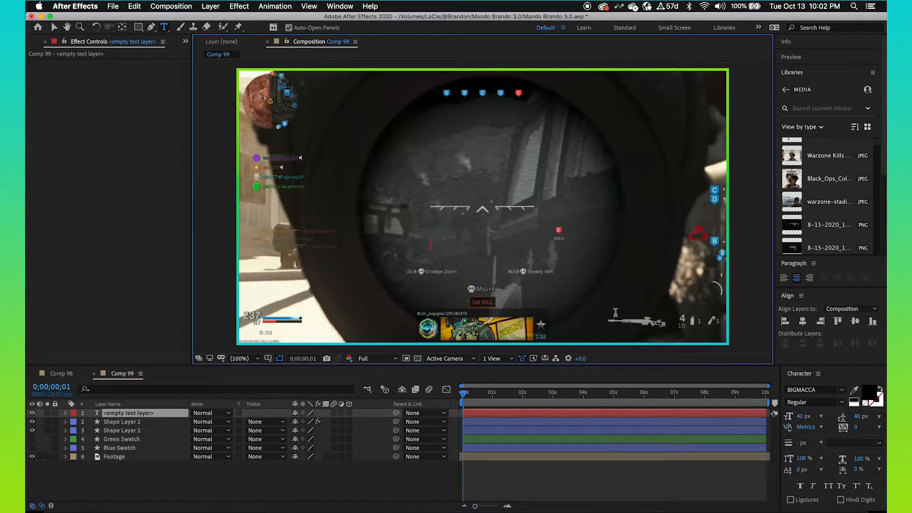
type("Mando")
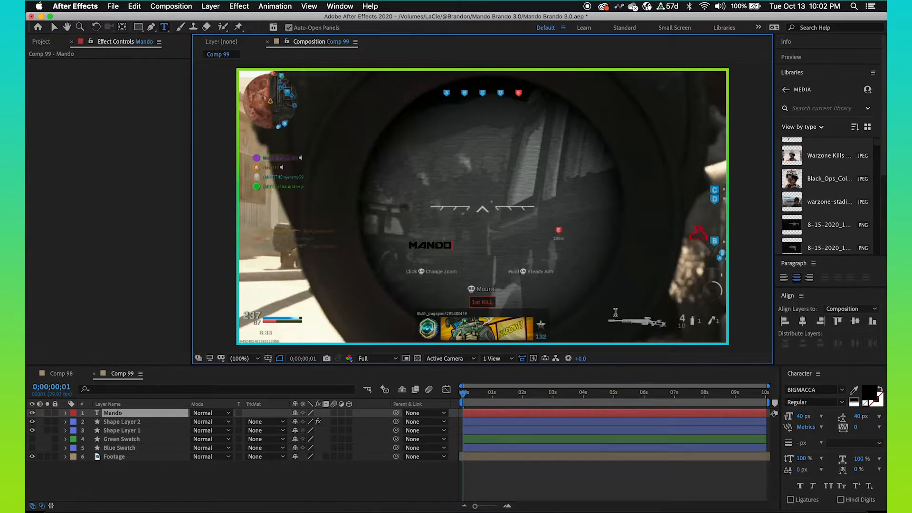
type(" Br")
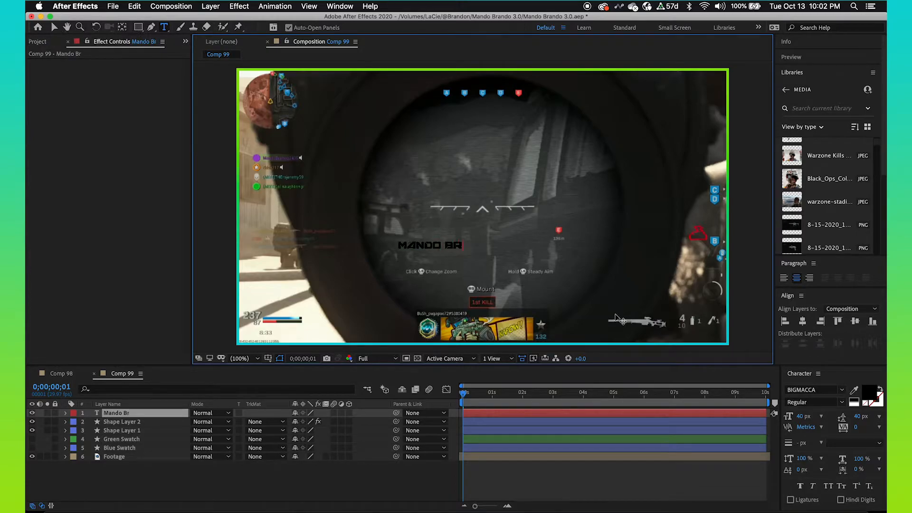
type("ando Gaming")
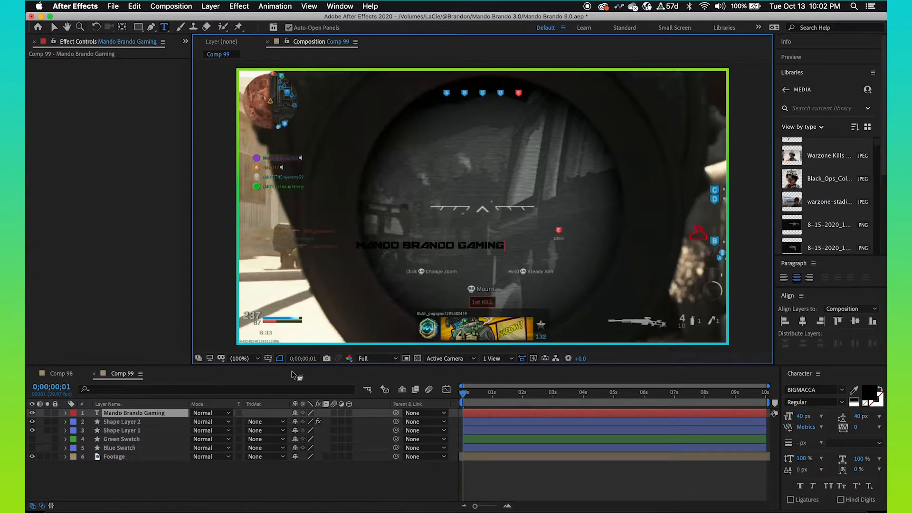
left_click(203, 488)
Step: Centre the channel name horizontally, align it to the composition's bottom edge and nudge it up just above the border
left_click(142, 412)
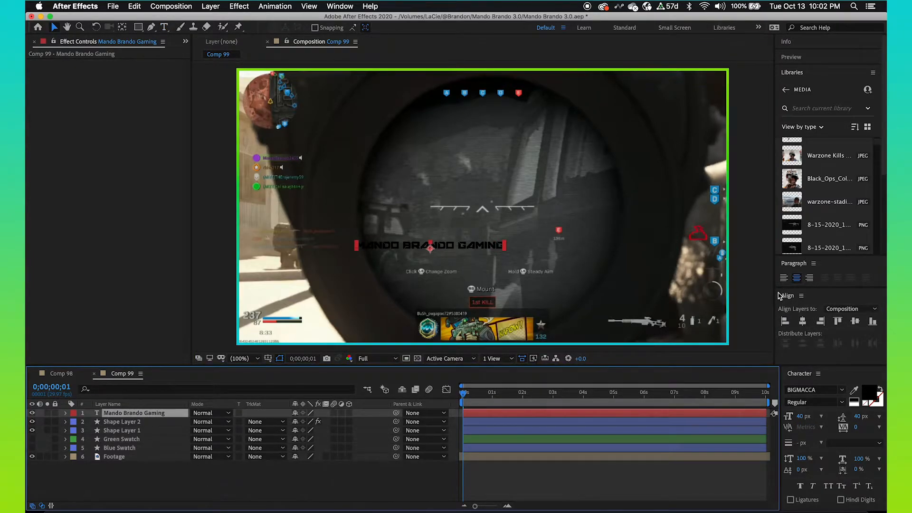
left_click(803, 321)
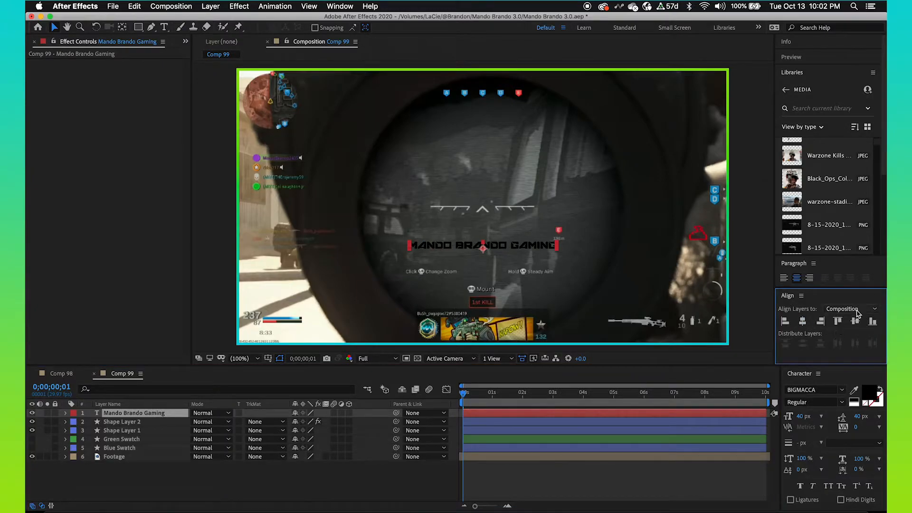
left_click(872, 322)
key("shift+Up")
key("shift+Up")
key("shift+Up")
key("shift+Up")
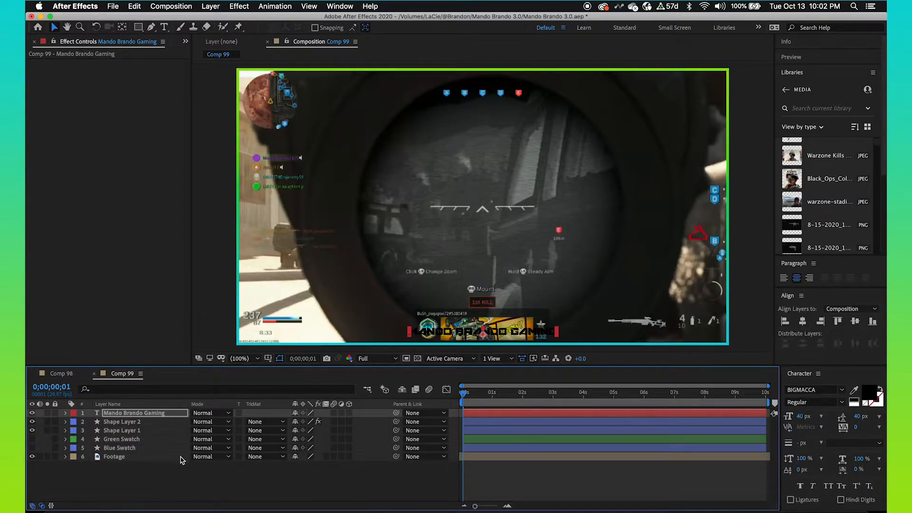
left_click(178, 497)
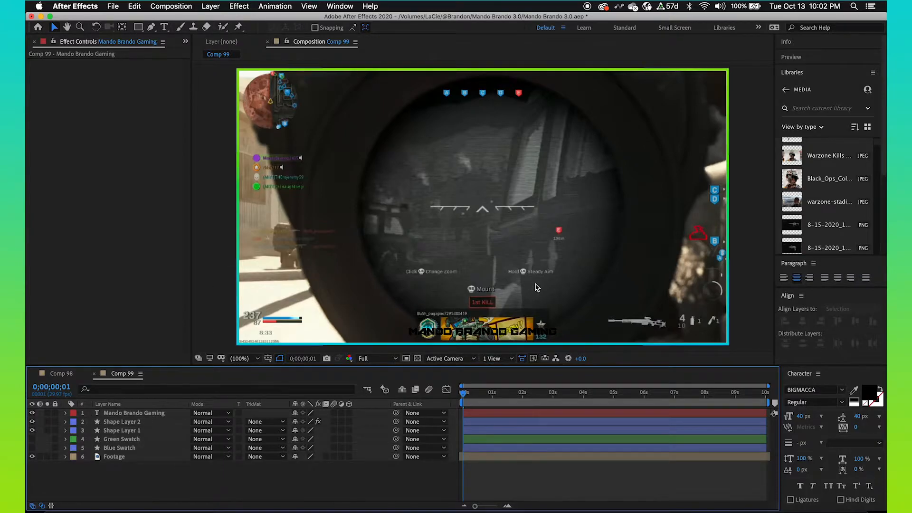
Step: Duplicate the channel name text, move the copy up below the frame's centre and replace its text with "i"
left_click(475, 335)
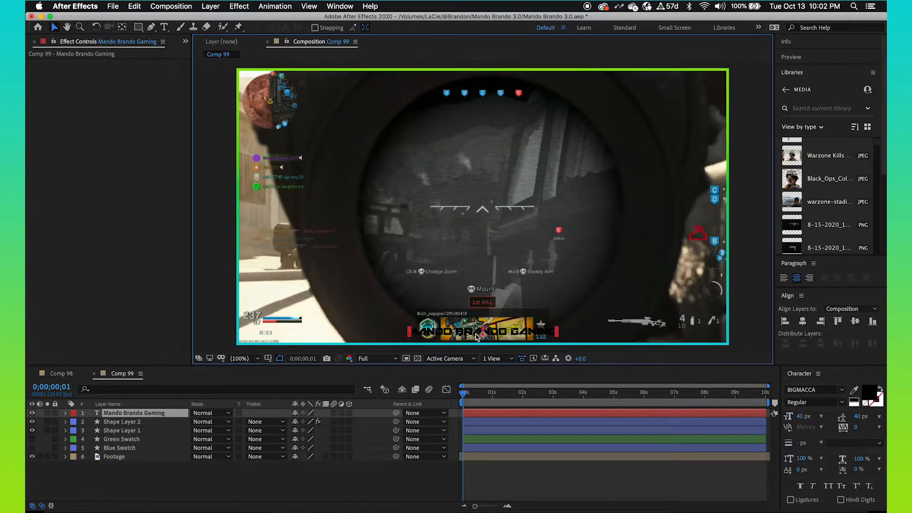
key("ctrl+d")
left_click_drag(477, 336, 473, 259)
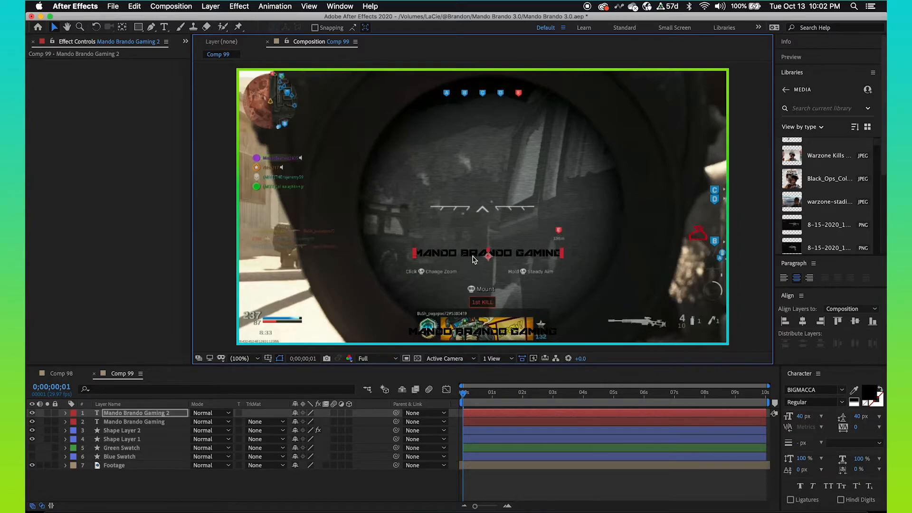
key("ctrl+t")
triple_click(472, 256)
type("I")
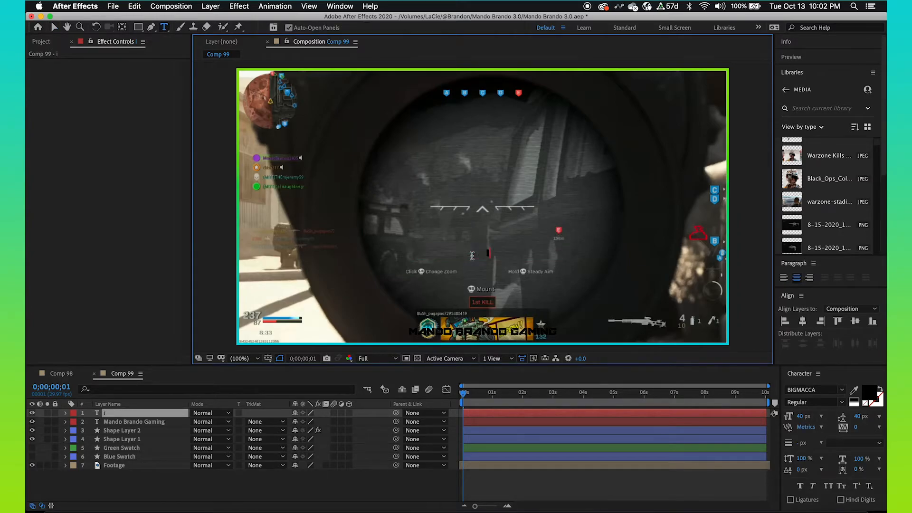
type("v")
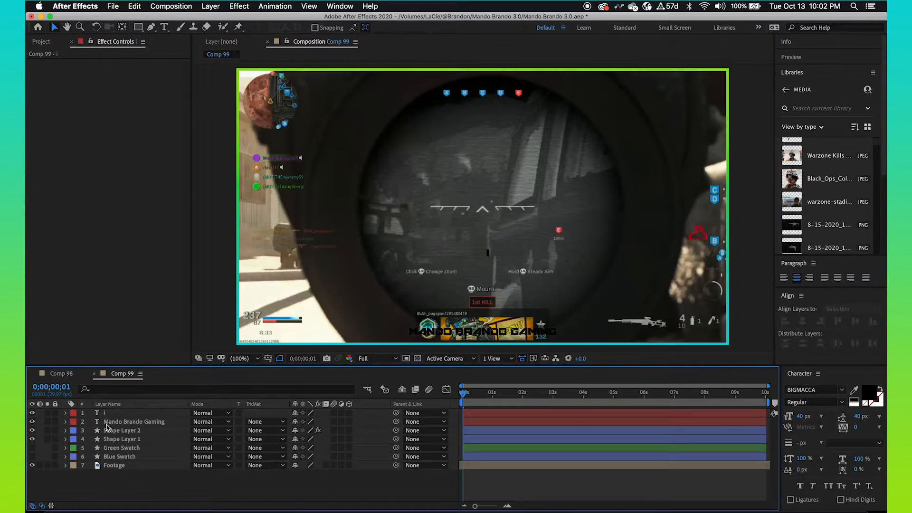
Step: Set the font size of the single-letter text layer to 800 px
left_click(105, 416)
left_click(804, 416)
type("800")
key("Return")
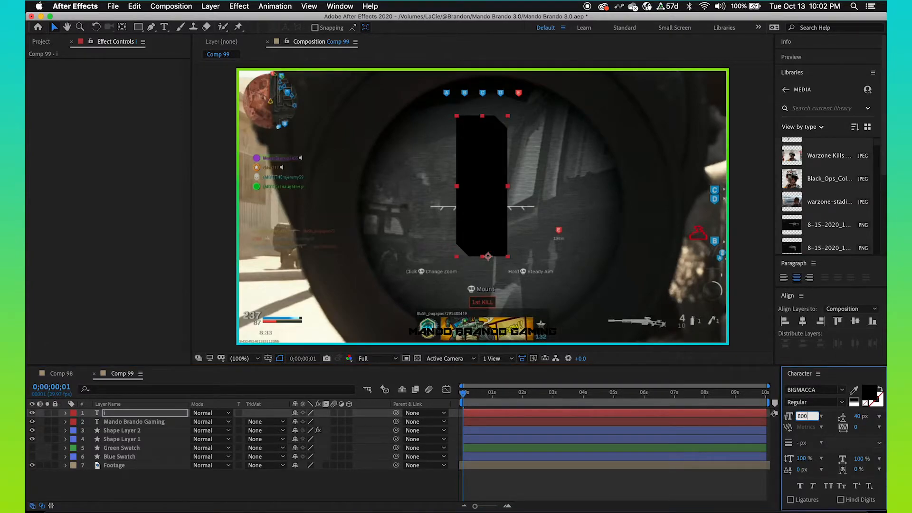
left_click(193, 492)
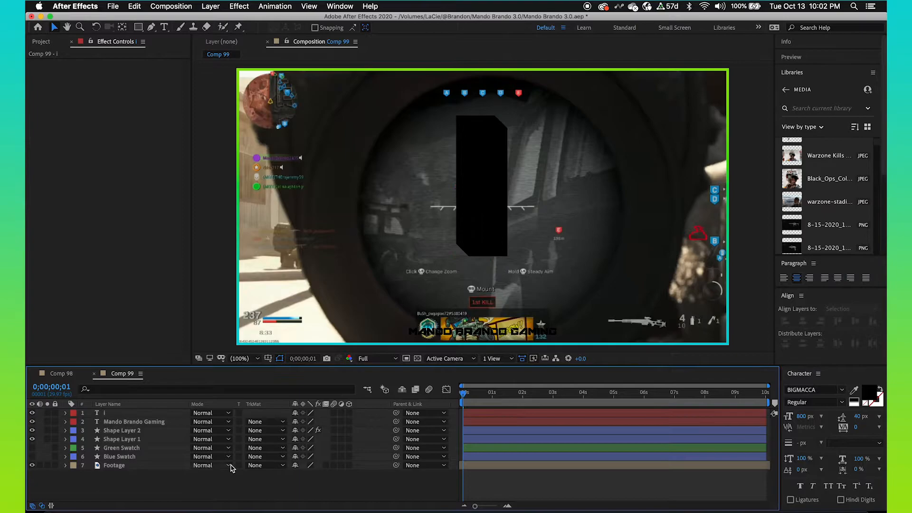
Step: Set the rotation of the large "i" text layer to 90°
left_click(481, 208)
key("r")
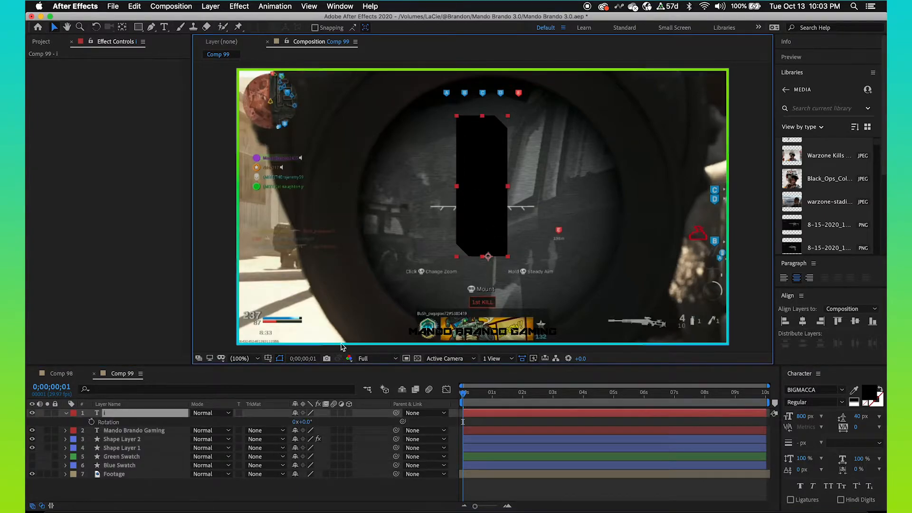
left_click(304, 422)
type("90")
key("Return")
Step: Fill the rotated letter bar with white and move it down to the frame's bottom edge, behind the channel name area
left_click(488, 256)
left_click_drag(488, 257, 452, 279)
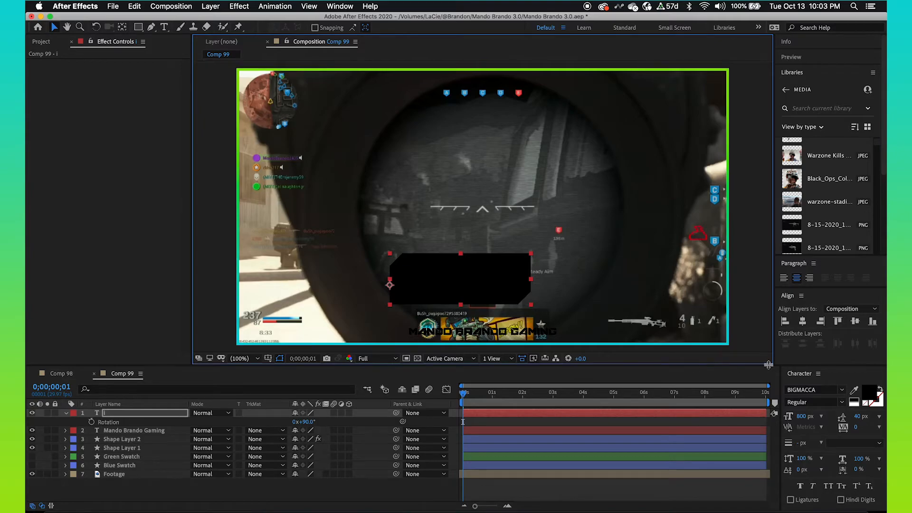
left_click(866, 405)
left_click_drag(465, 292, 466, 354)
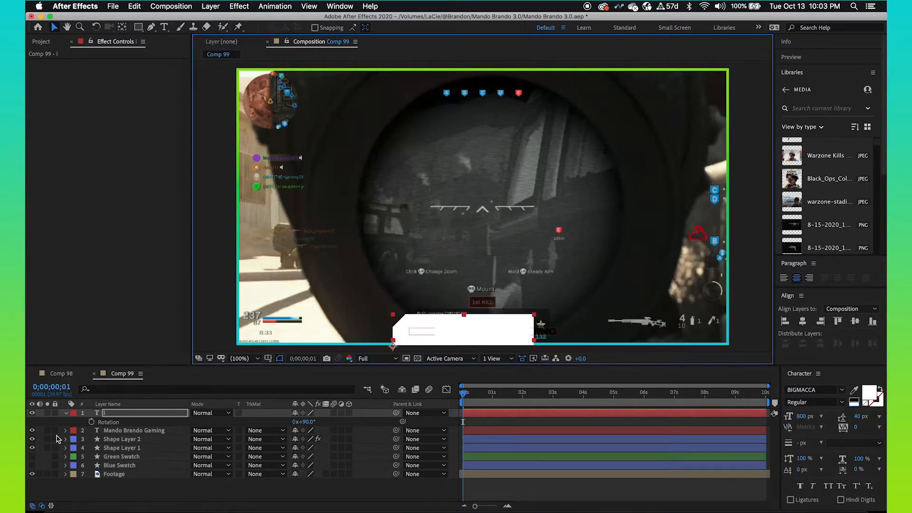
Step: Stack the "i" layer beneath the channel name layer and lower both the white bar and the text toward the bottom border
left_click_drag(118, 416, 121, 435)
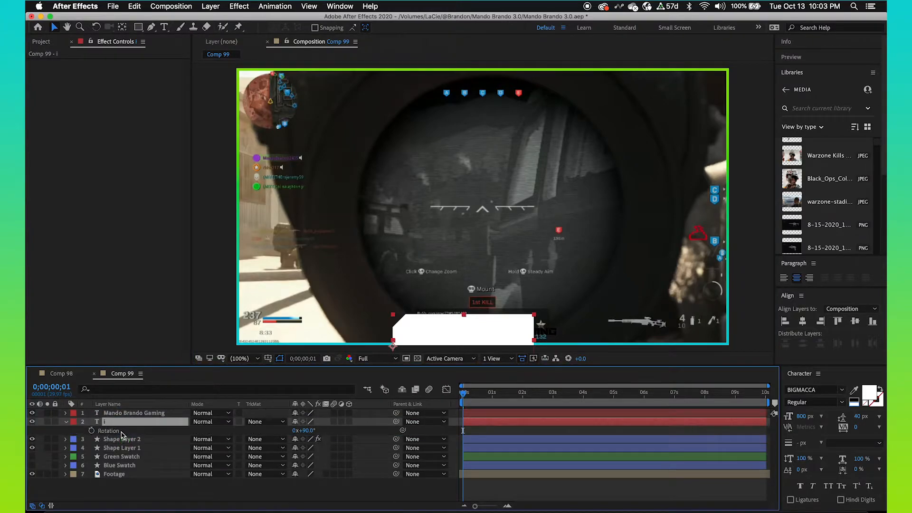
left_click(66, 422)
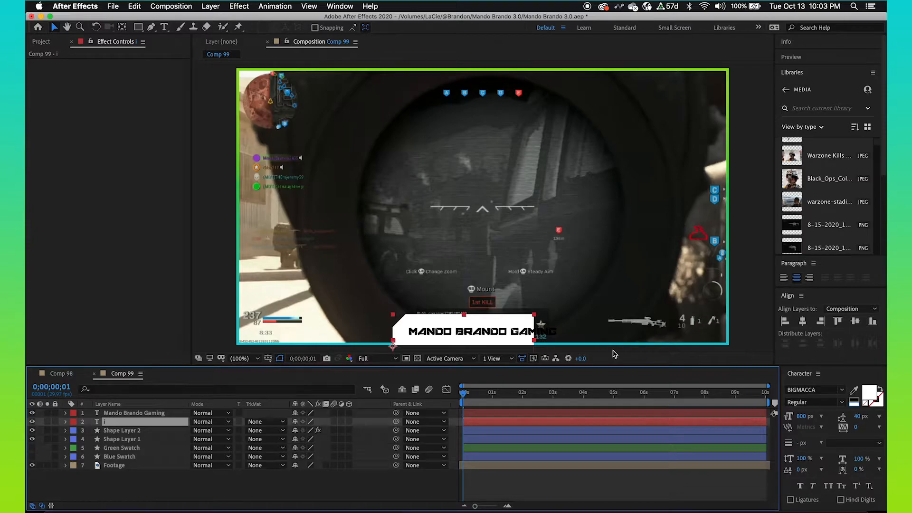
key("BackSpace")
key("shift+Down")
key("shift+Down")
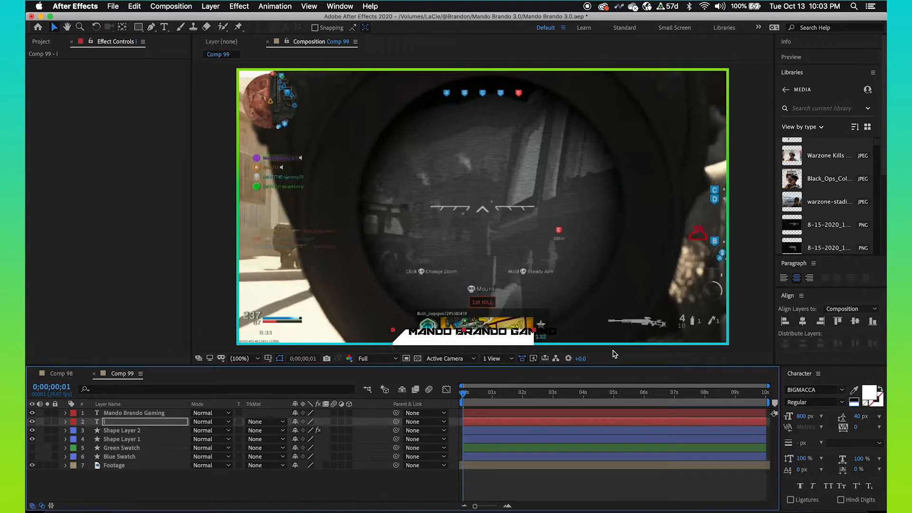
left_click(152, 414)
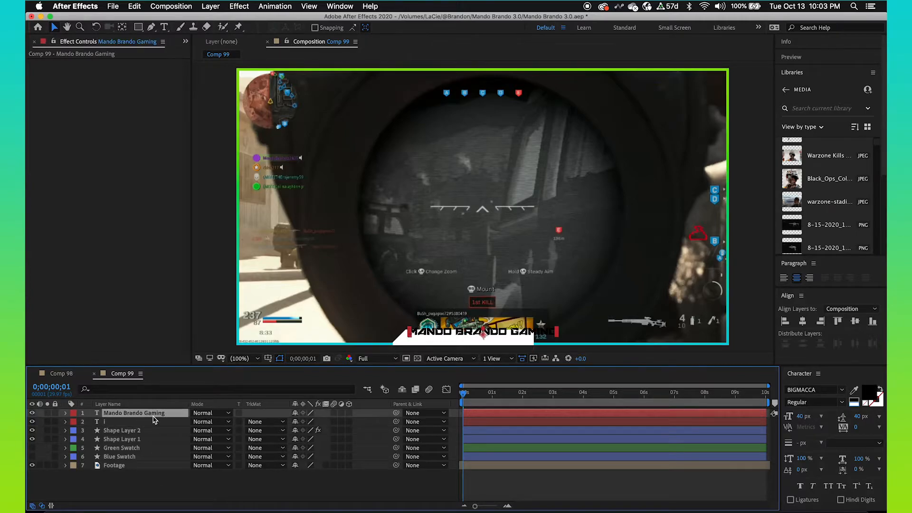
Step: Centre the white bar horizontally in the composition and nudge it left until its slanted end extends just before the channel name
left_click(112, 425)
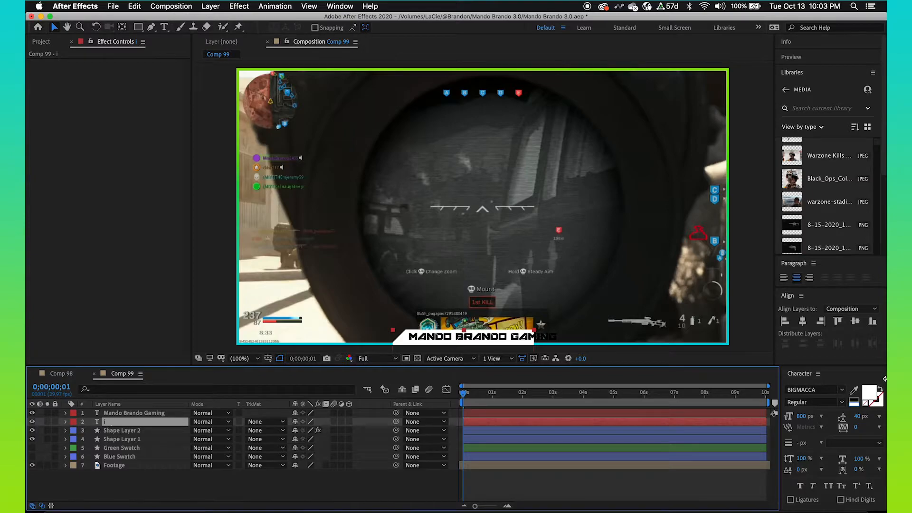
left_click(802, 321)
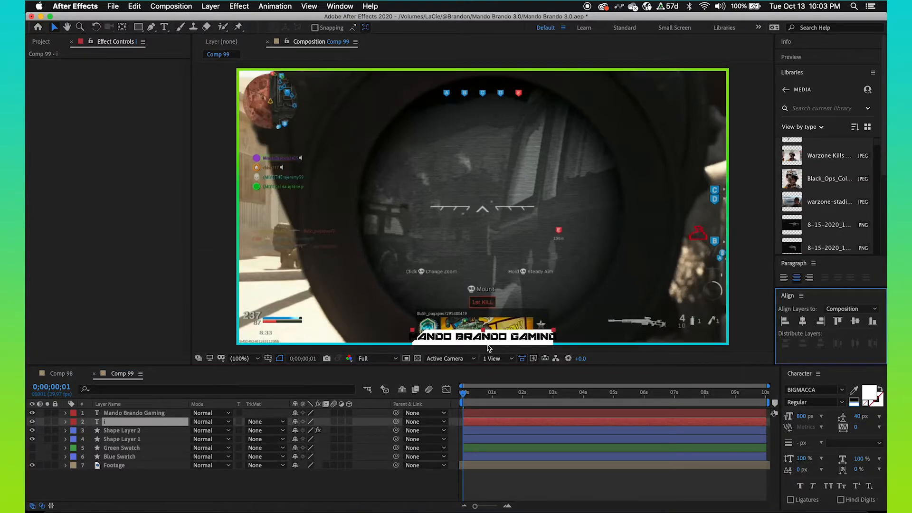
key("shift+Left")
key("shift+Left")
key("shift+Left")
key("shift+Left")
key("shift+Left")
key("shift+Left")
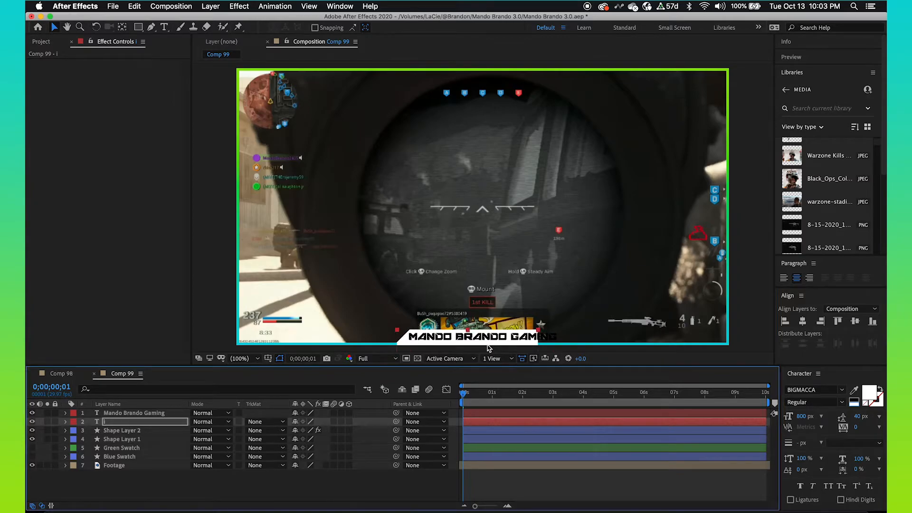
key("shift+Left")
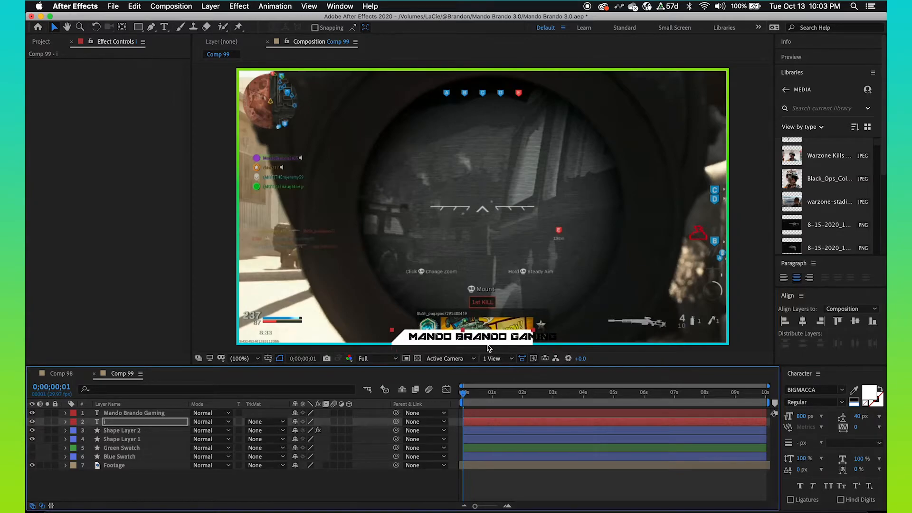
Step: Duplicate the "i" bar layer and mirror the copy with Flip Vertical
left_click(132, 424)
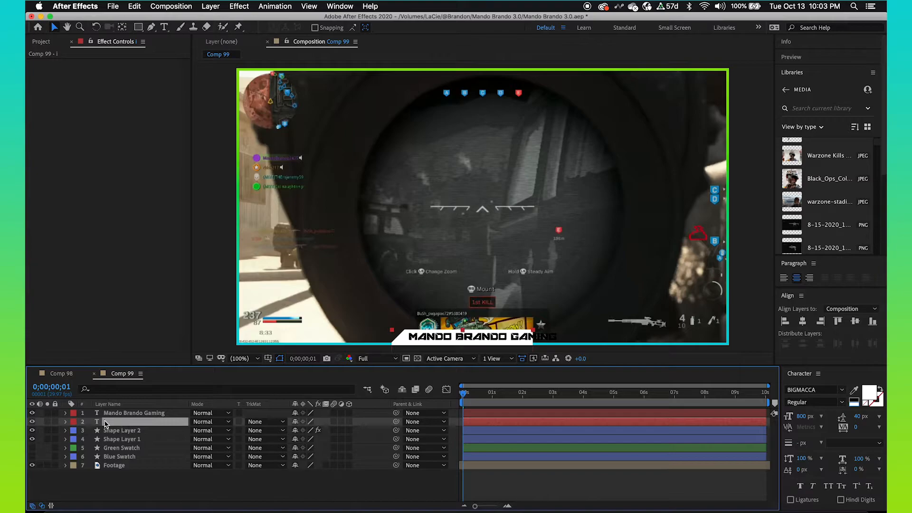
key("super+d")
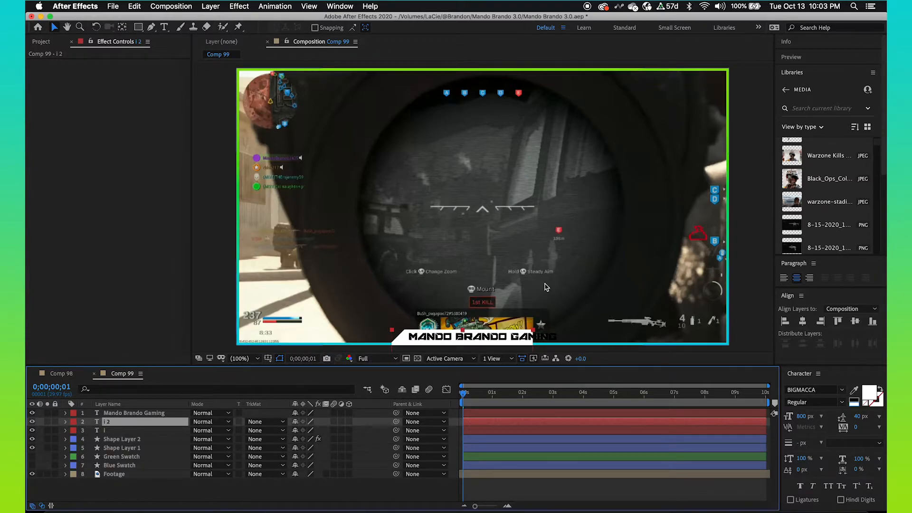
left_click(209, 6)
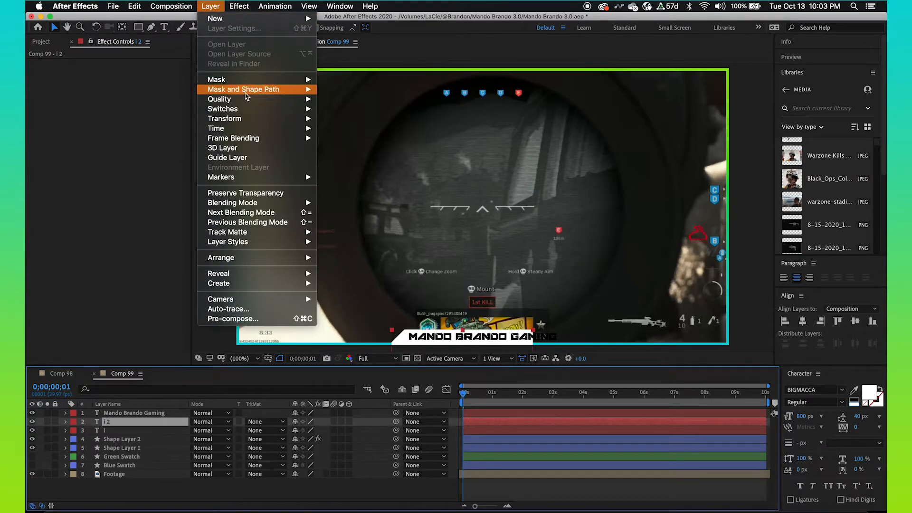
mouse_move(247, 124)
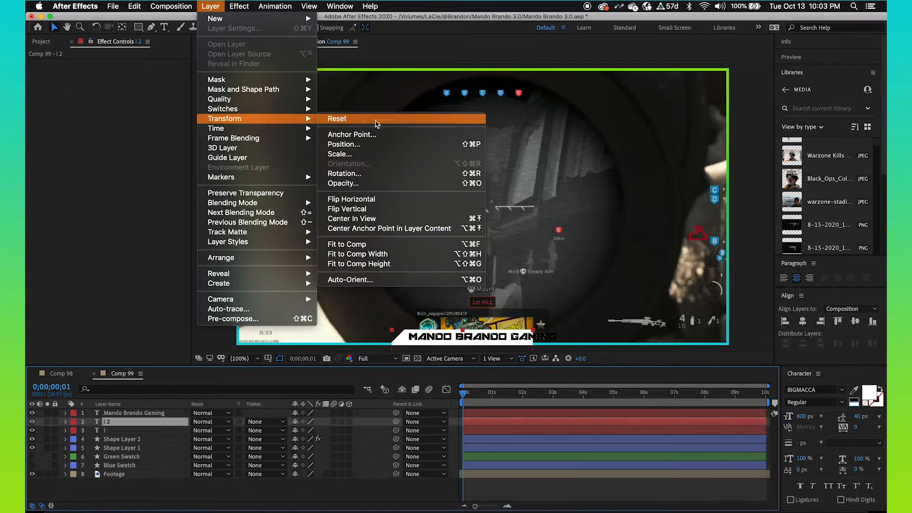
left_click(366, 210)
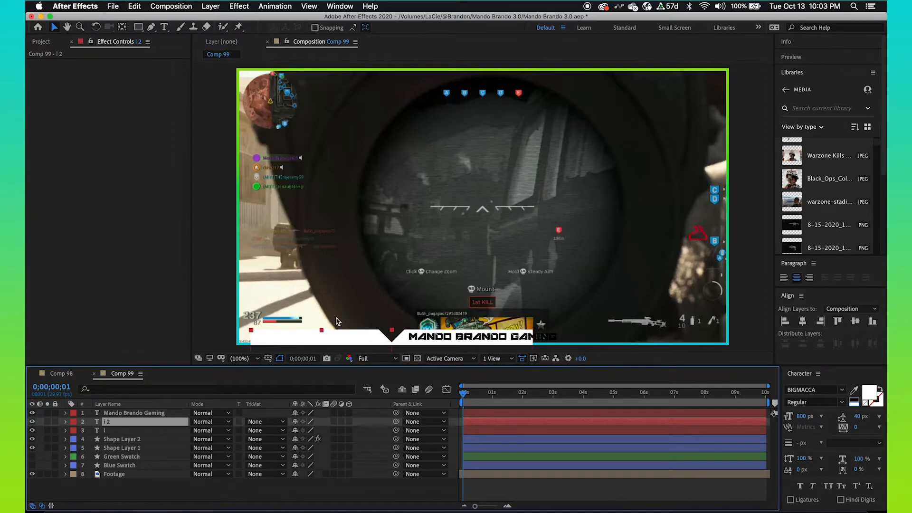
Step: Centre the mirrored bar horizontally and nudge it right until its slanted end extends just past the channel name
left_click(804, 324)
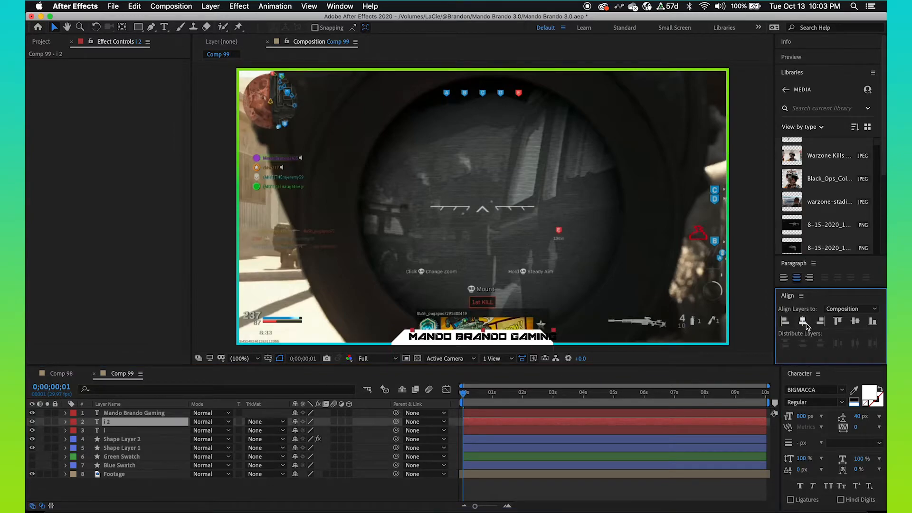
key("shift+Right")
key("shift+Right")
key("shift+Right")
key("shift+Right")
key("shift+Right")
key("shift+Right")
key("shift+Right")
left_click(143, 494)
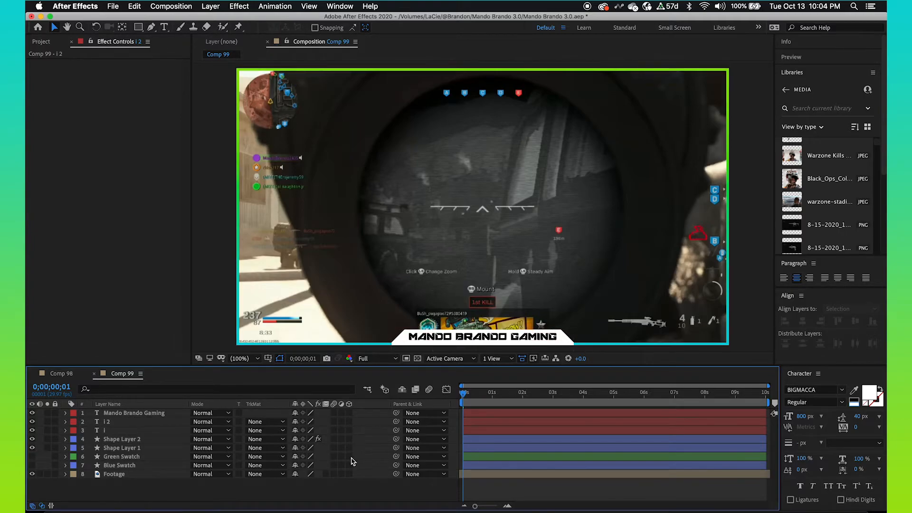
Step: Recolour both white bar layers with the blue sampled from the frame's bottom border
left_click(135, 422)
left_click(130, 433, "shift")
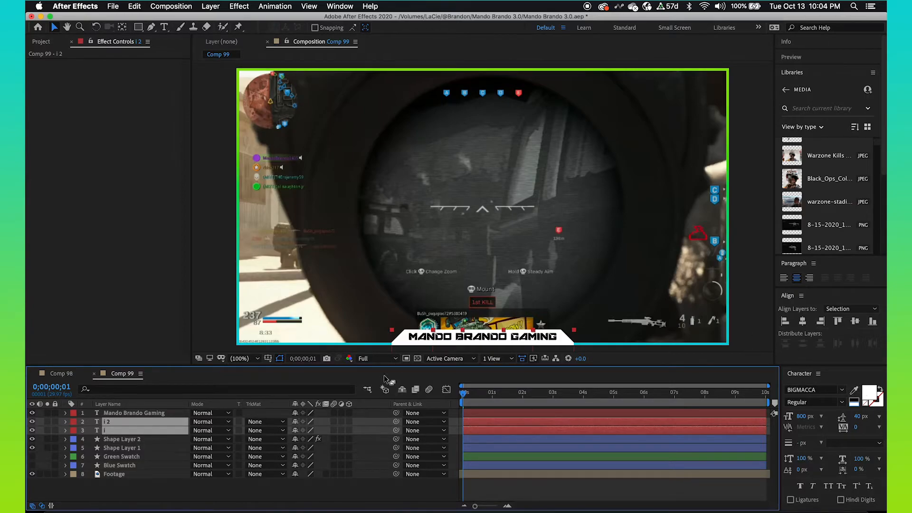
left_click(854, 390)
left_click(716, 343)
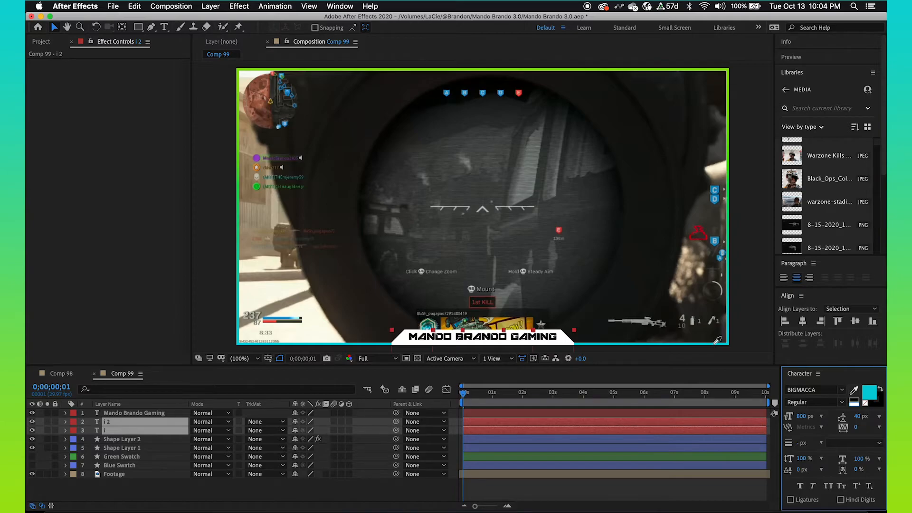
left_click(162, 490)
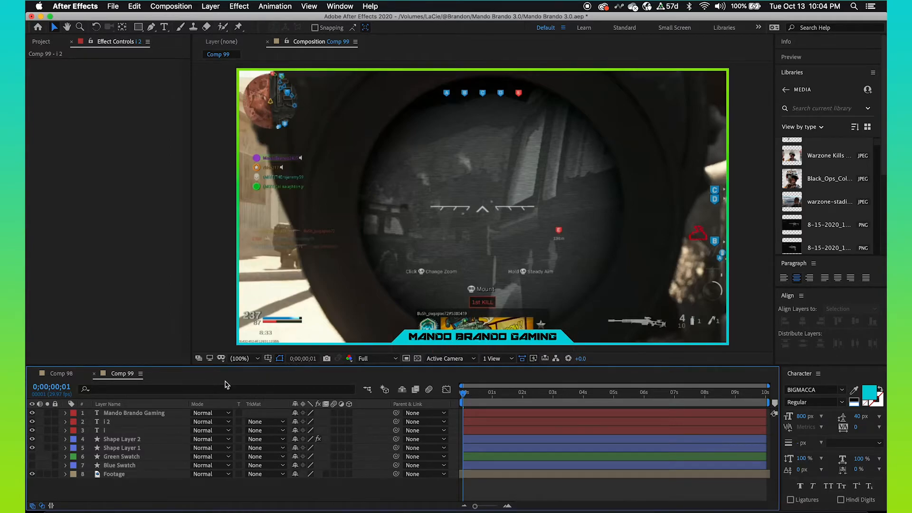
Step: Duplicate both blue bar layers, place the copies directly beneath the originals and give them the Green label
left_click(120, 422)
left_click(119, 431, "shift")
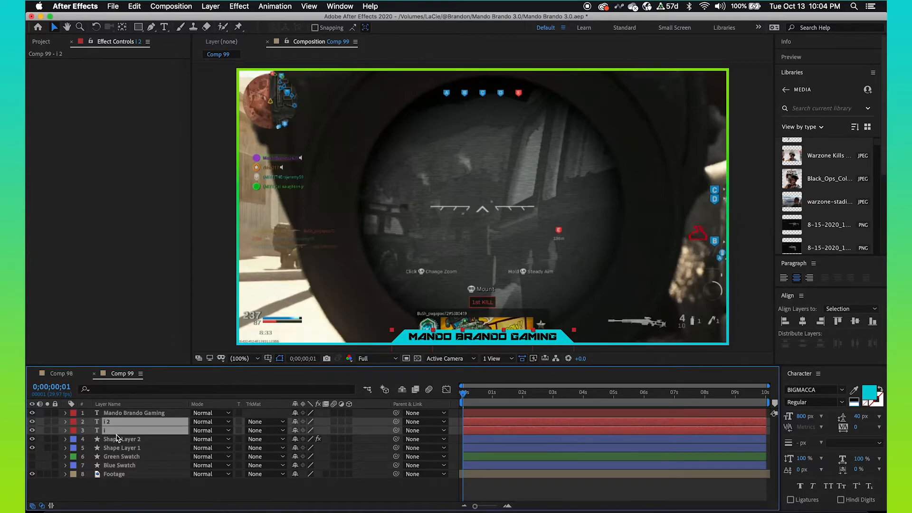
key("super+d")
left_click_drag(109, 439, 113, 451)
left_click(73, 441)
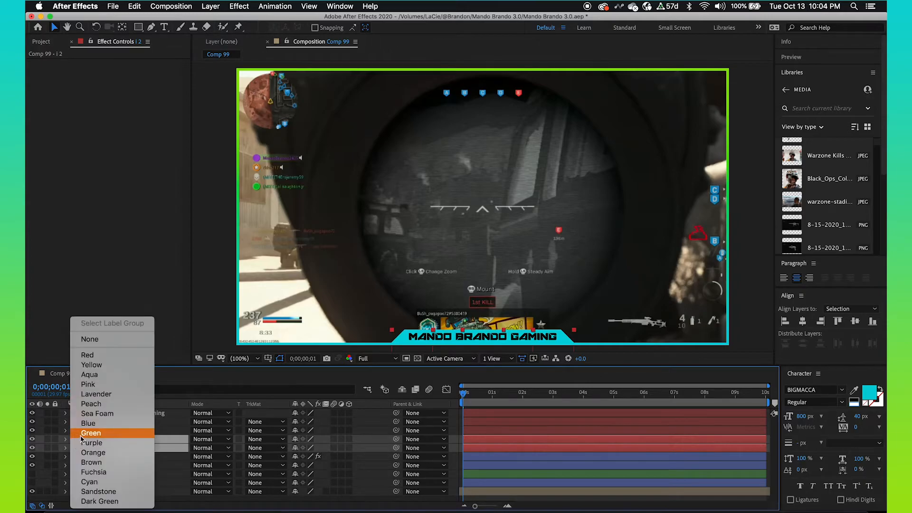
left_click(80, 433)
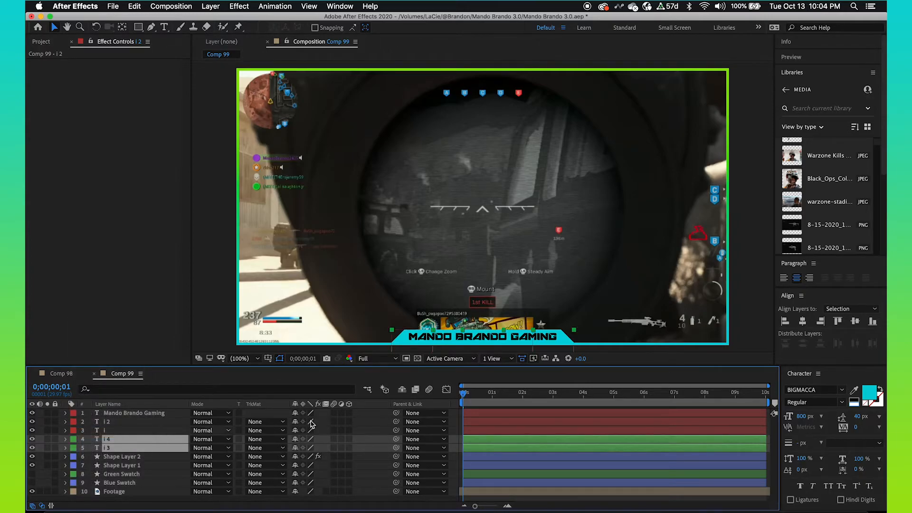
Step: Fill the two copied bars with white and apply the Directional Blur effect to them
left_click(854, 400)
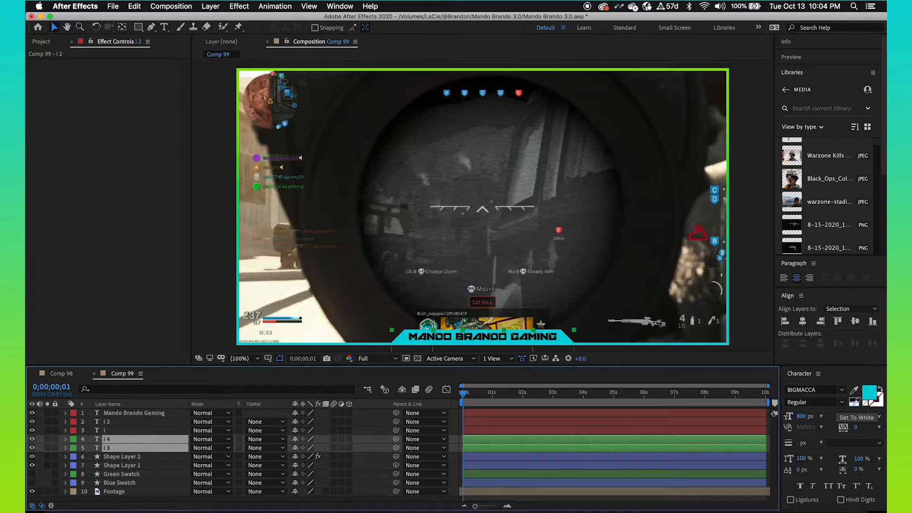
left_click(207, 7)
mouse_move(247, 5)
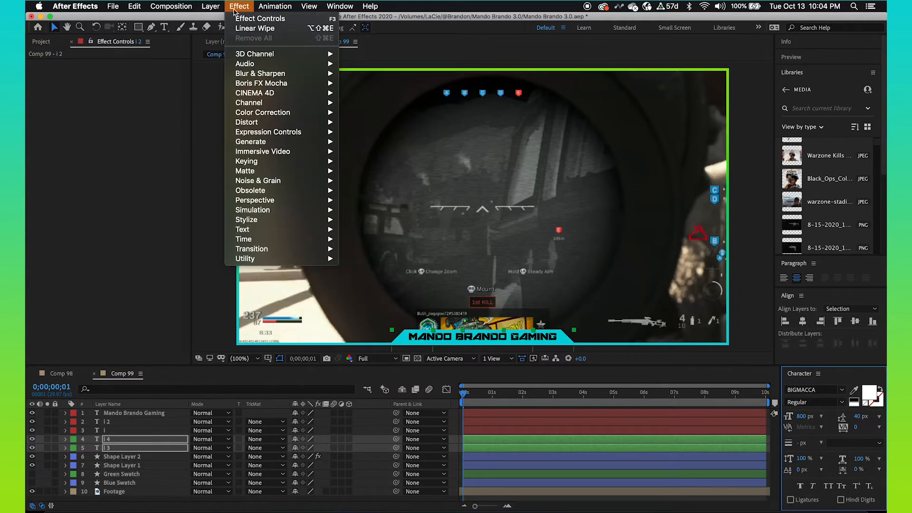
mouse_move(267, 72)
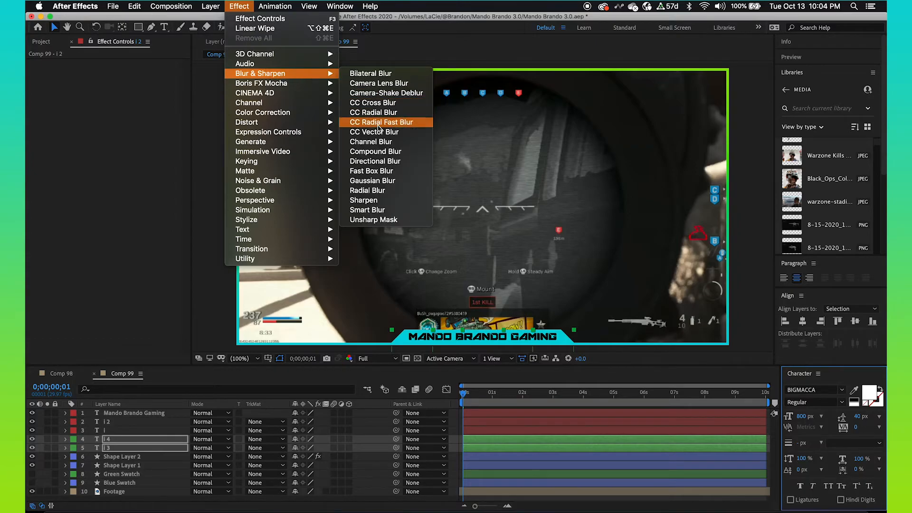
left_click(376, 162)
Step: Set the Directional Blur on the "i 3" bar to a direction of 90° and a blur length of 200
left_click(129, 72)
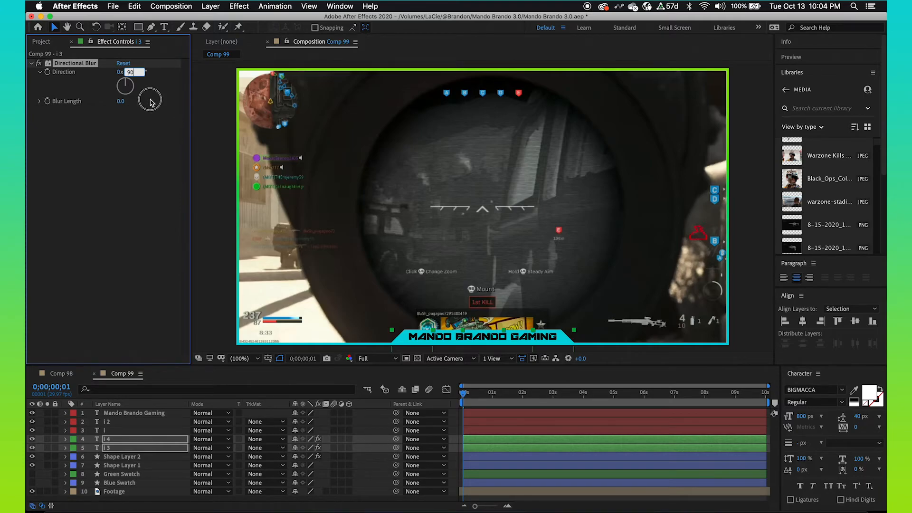
key("Return")
left_click(121, 102)
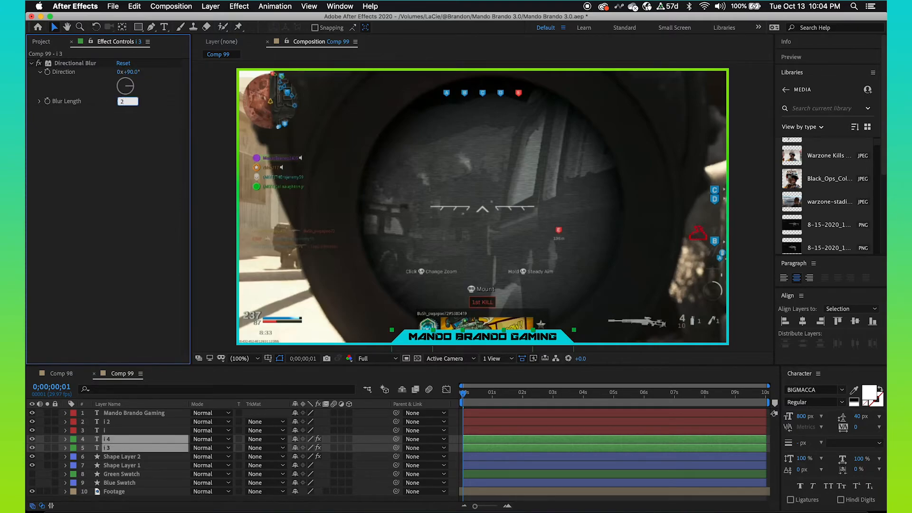
type("200")
key("Return")
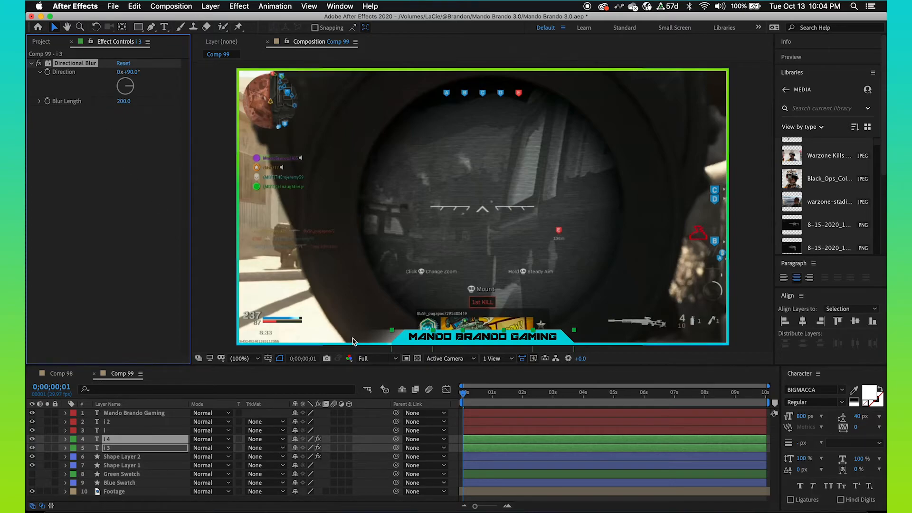
Step: Copy the Directional Blur from the "i 3" layer onto the mirrored "i 4" layer in place of its existing blur
left_click(126, 306)
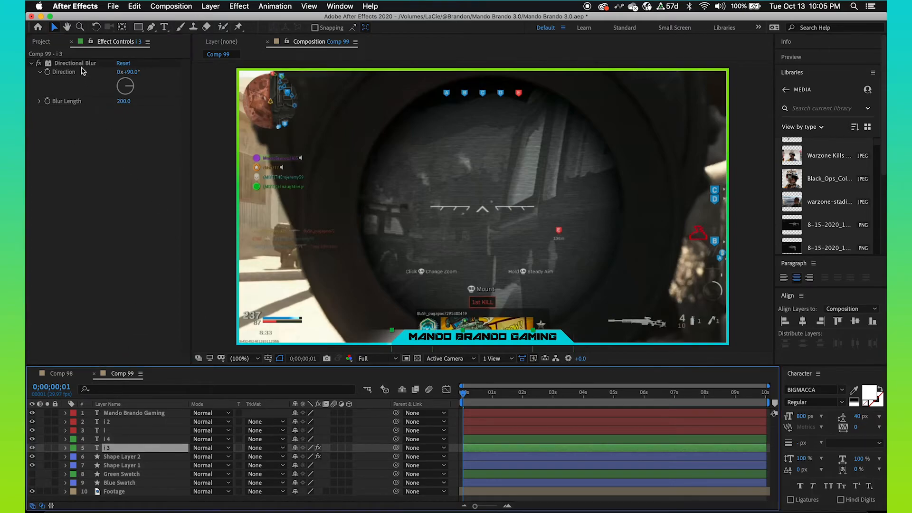
left_click(78, 66)
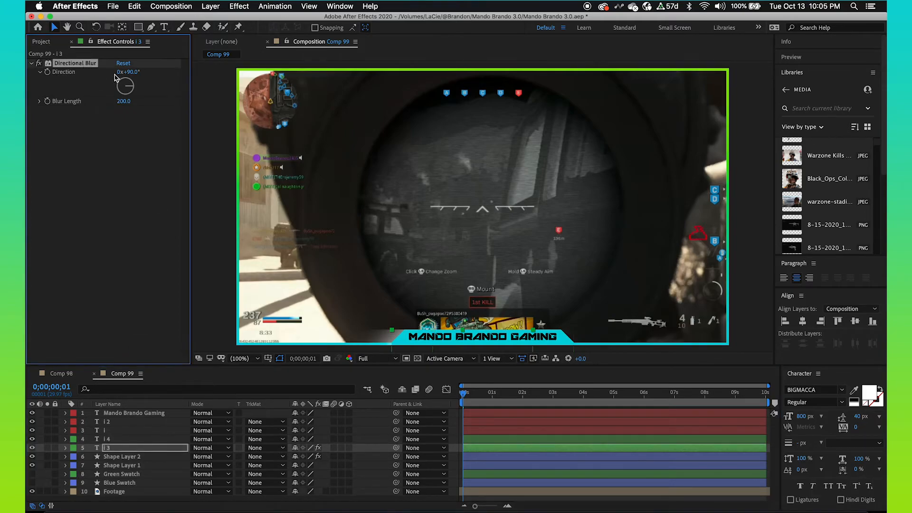
left_click(115, 440)
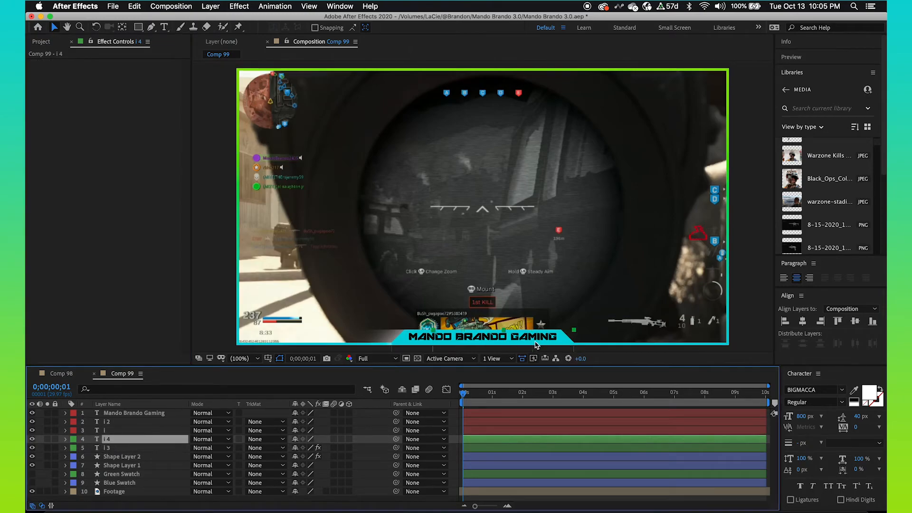
key("super+v")
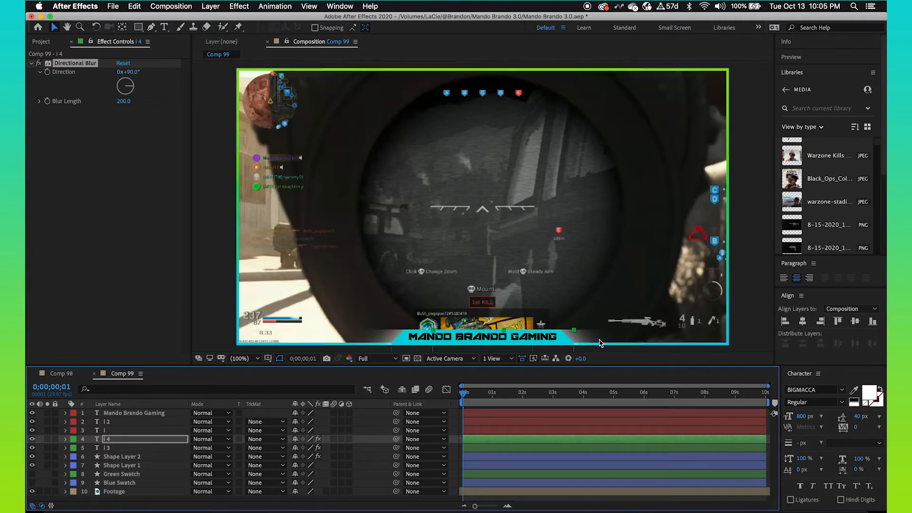
left_click(90, 441, "super")
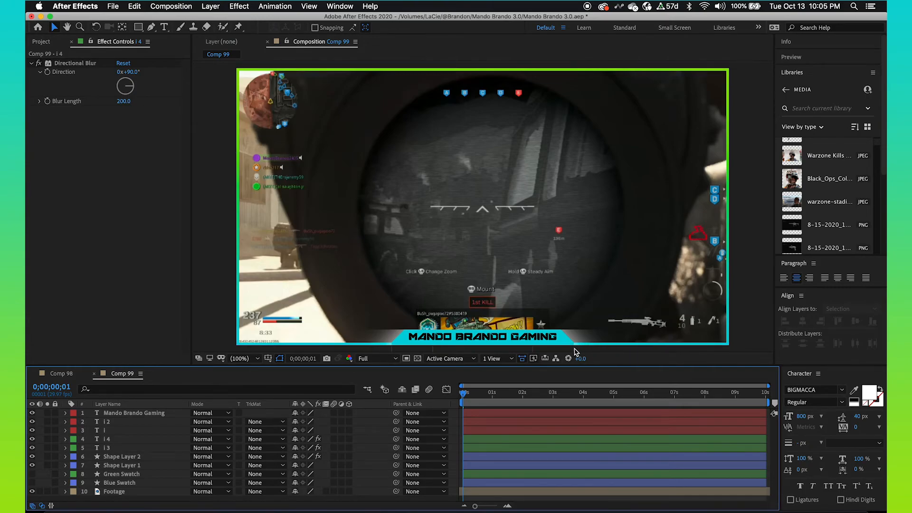
Step: Move both blurred bar layers beneath Shape Layer 1 in the layer stack and clear the selection
left_click(112, 440)
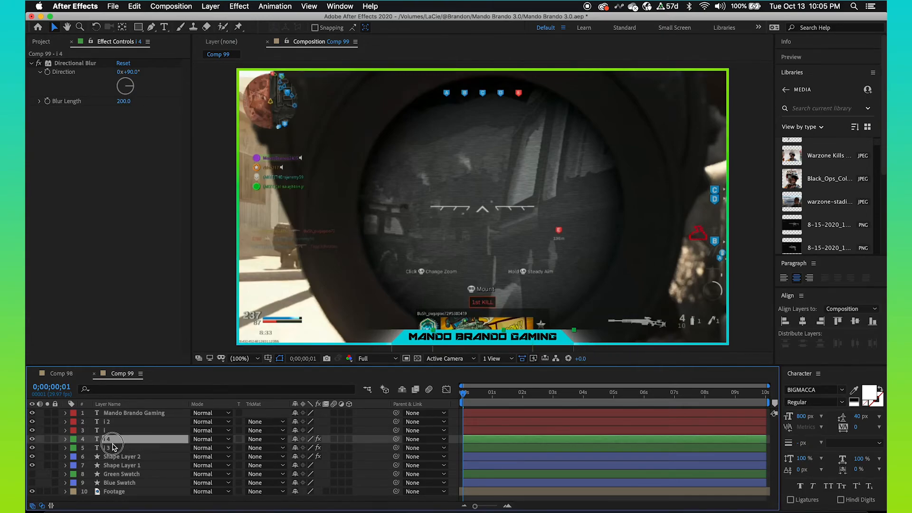
left_click(113, 447, "shift")
left_click_drag(109, 450, 91, 470)
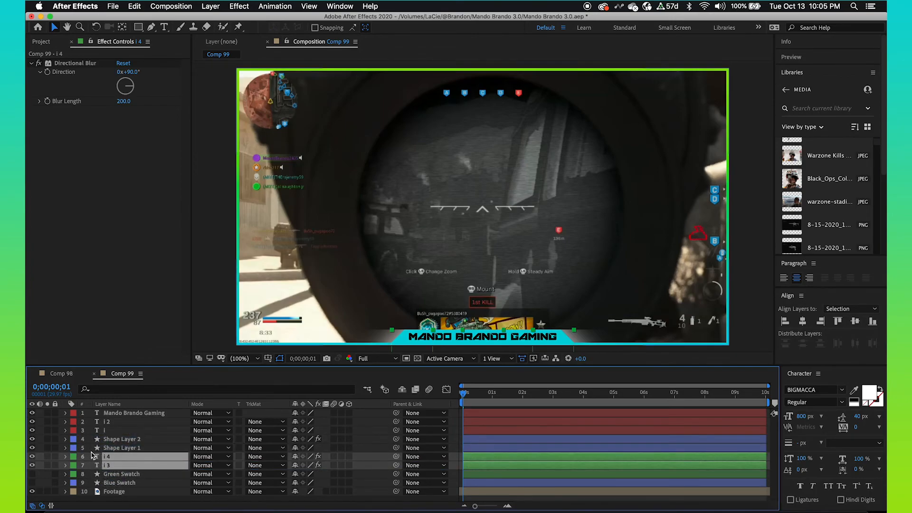
key("super+shift+a")
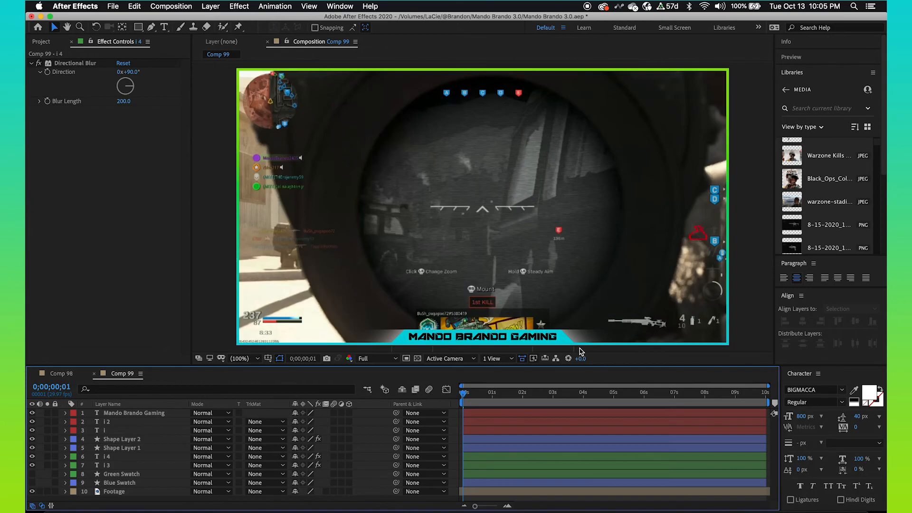